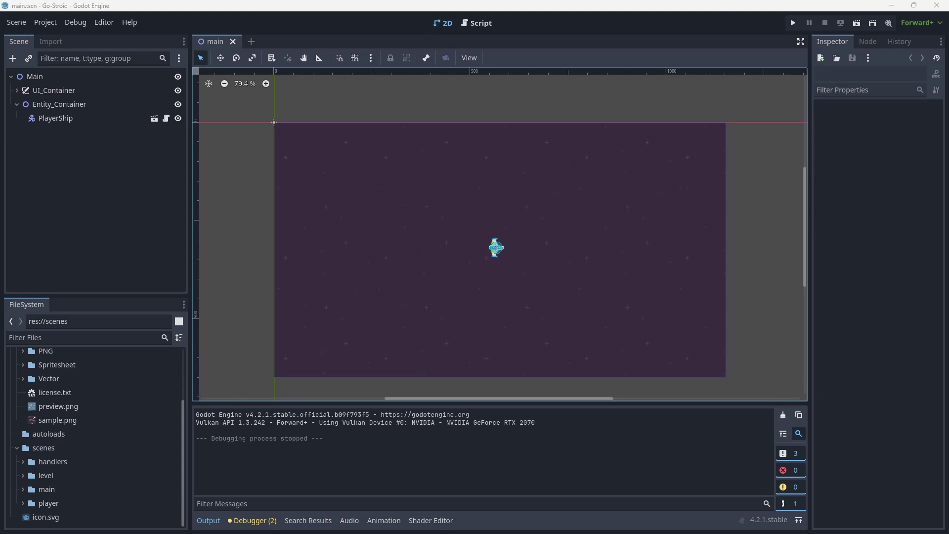
Create a new scene with a CharacterBody2D root node renamed 'Large Asteroid'.
{"action": "left_click", "coordinate": [249, 41]}
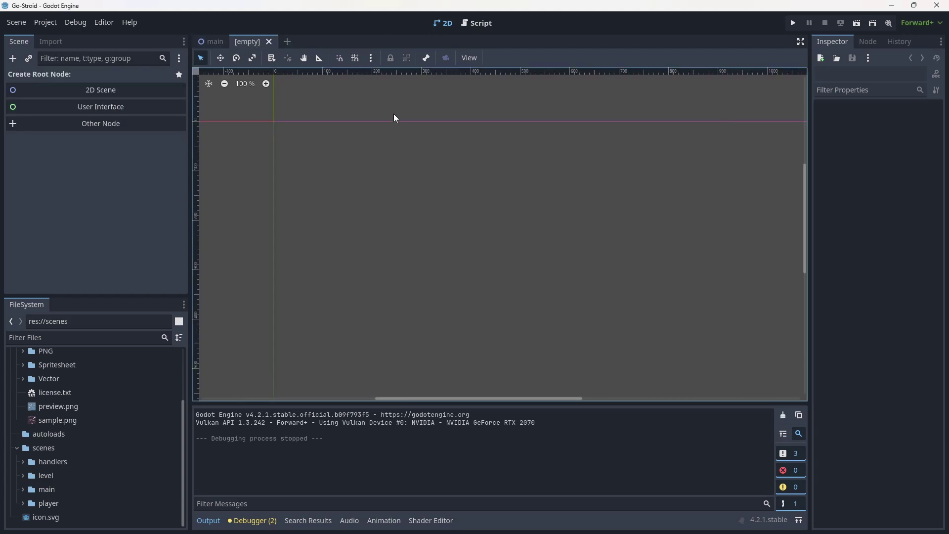
{"action": "left_click", "coordinate": [108, 123]}
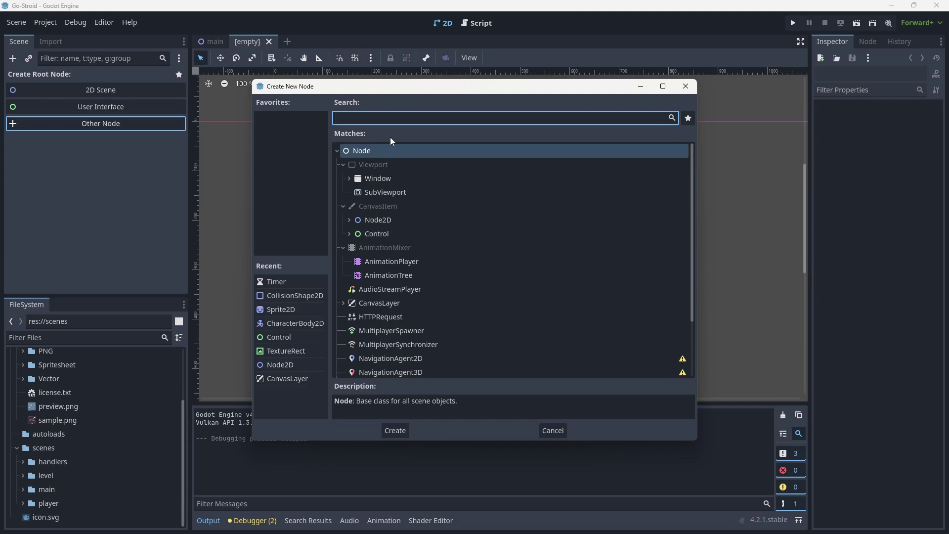
{"action": "type", "text": "chara"}
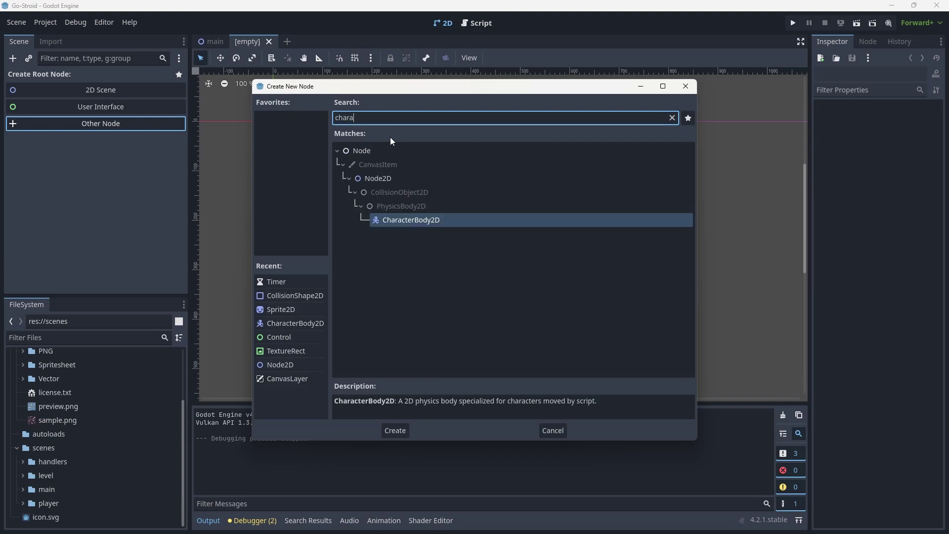
{"action": "double_click", "coordinate": [414, 220]}
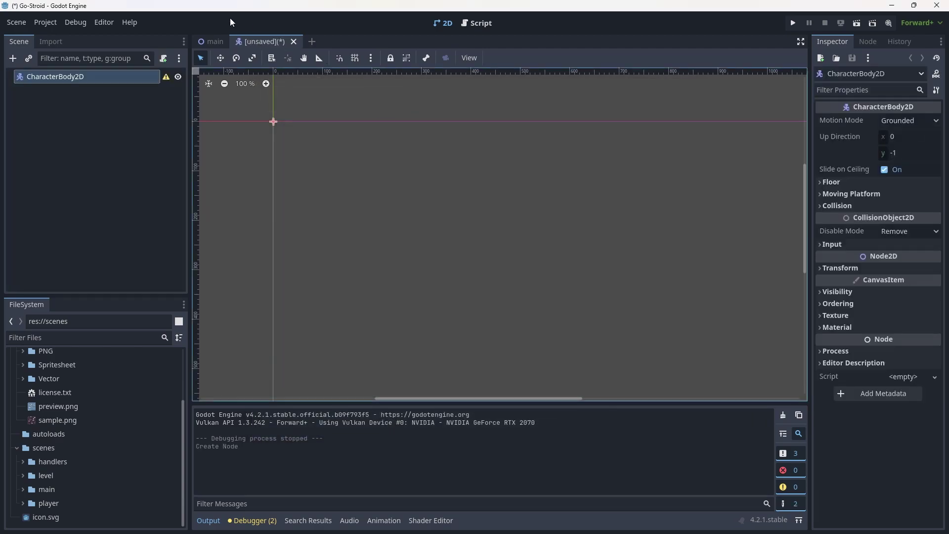
{"action": "left_click", "coordinate": [94, 109]}
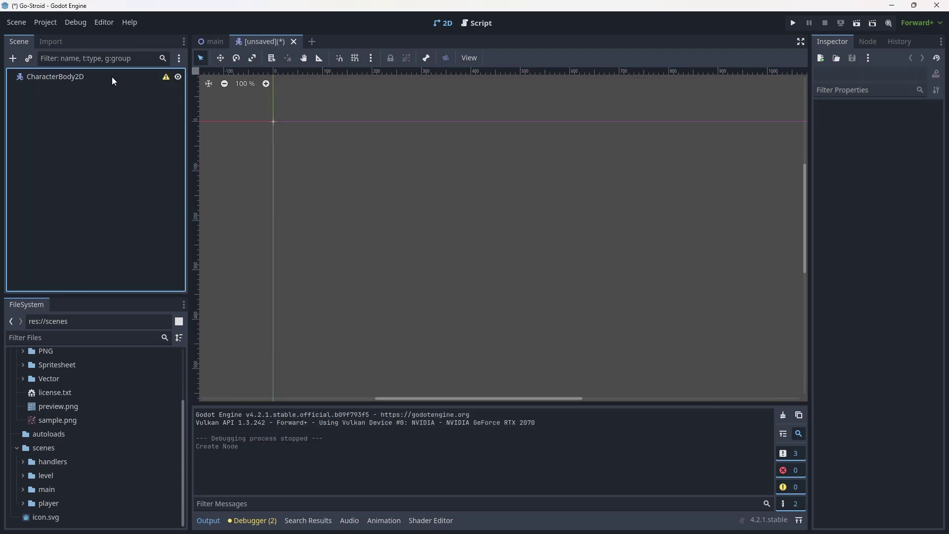
{"action": "key", "text": "Down"}
{"action": "key", "text": "F2"}
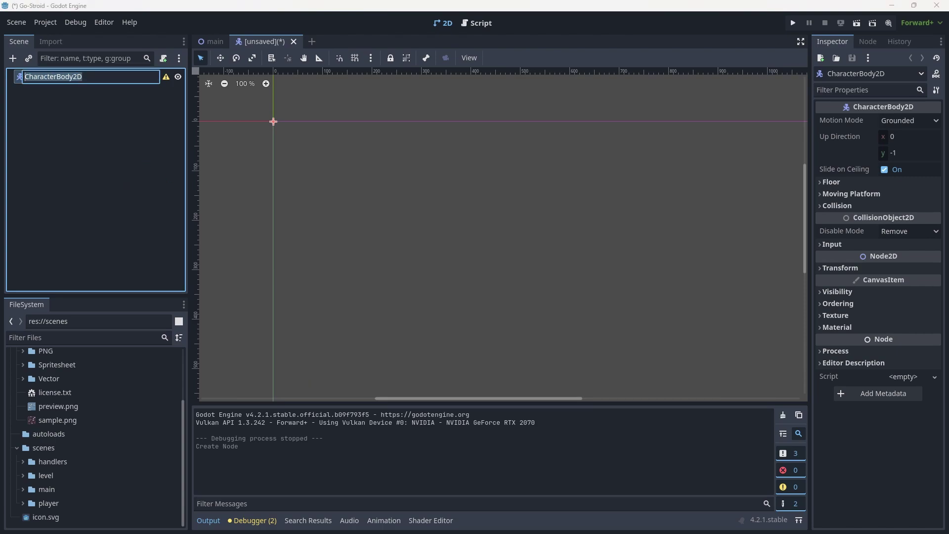
{"action": "type", "text": "Large A"}
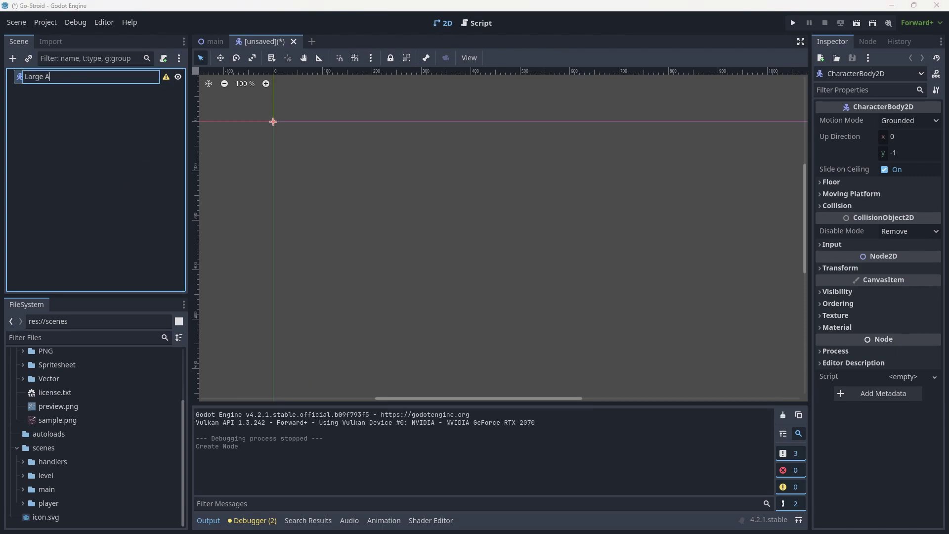
{"action": "type", "text": "steroid"}
{"action": "key", "text": "Return"}
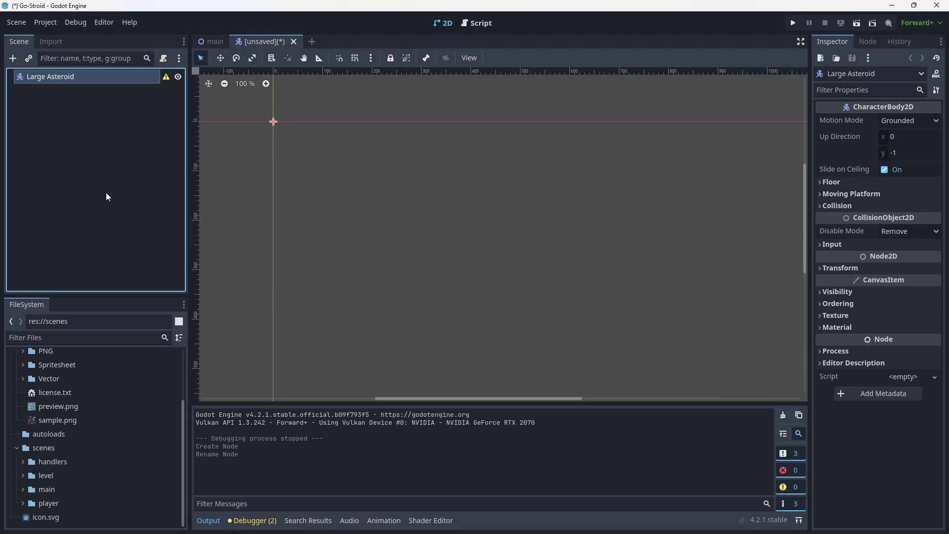
Add a Sprite2D child node to Large Asteroid.
{"action": "key", "text": "ctrl+a"}
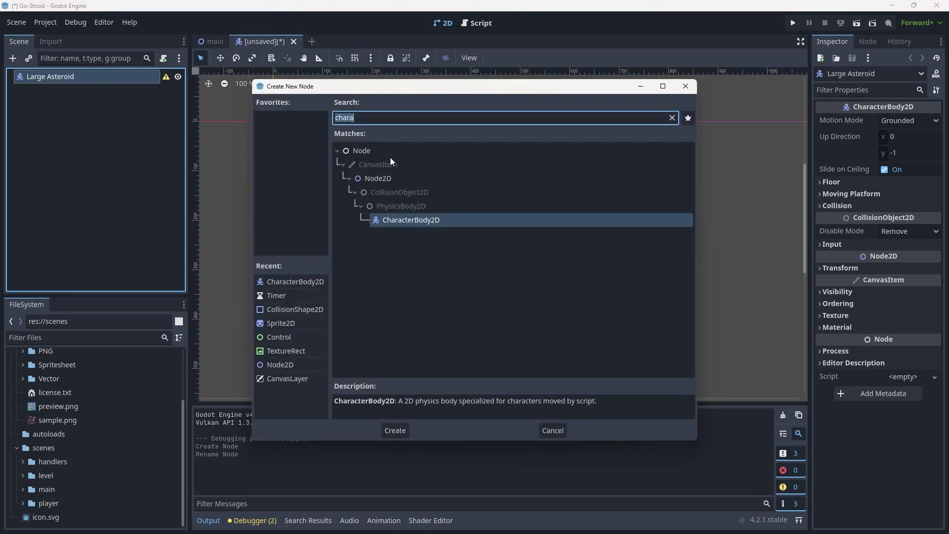
{"action": "type", "text": "sprite"}
{"action": "key", "text": "Return"}
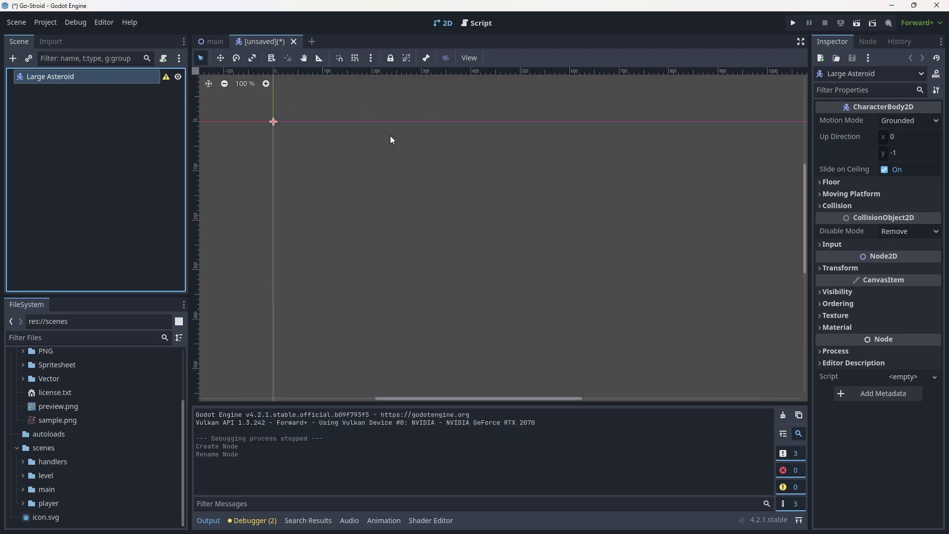
{"action": "left_click", "coordinate": [88, 76]}
Add a CollisionShape2D child and instance screen_wrap_handler.tscn under Large Asteroid.
{"action": "key", "text": "ctrl+a"}
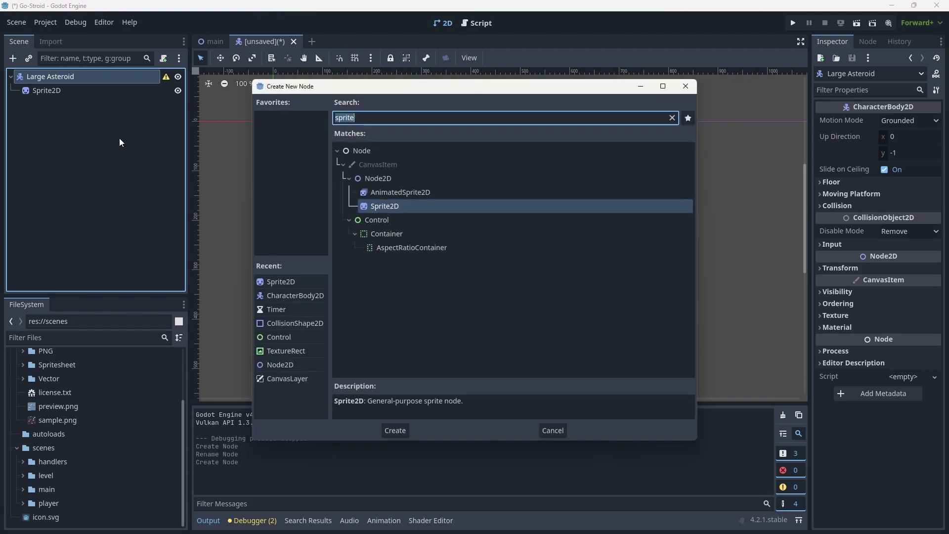
{"action": "type", "text": "collision"}
{"action": "key", "text": "Return"}
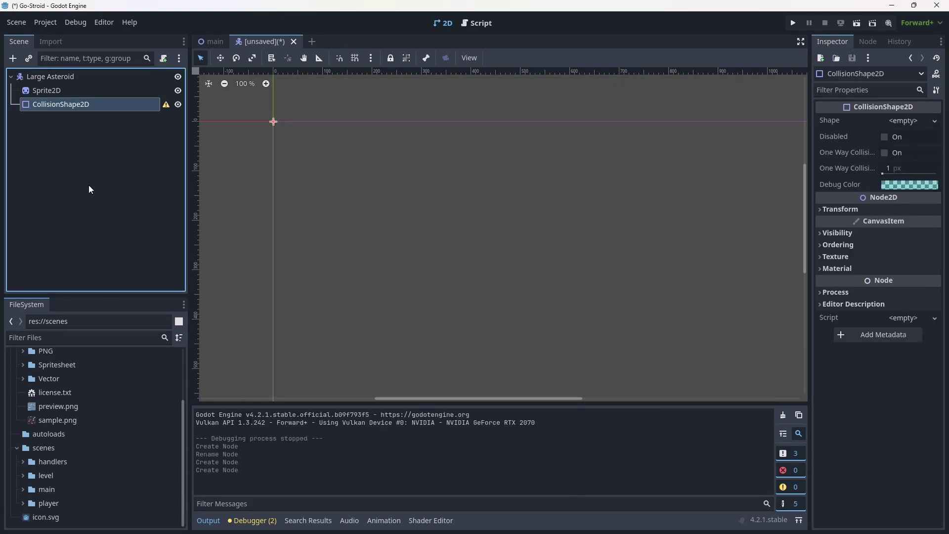
{"action": "key", "text": "Up"}
{"action": "key", "text": "Up"}
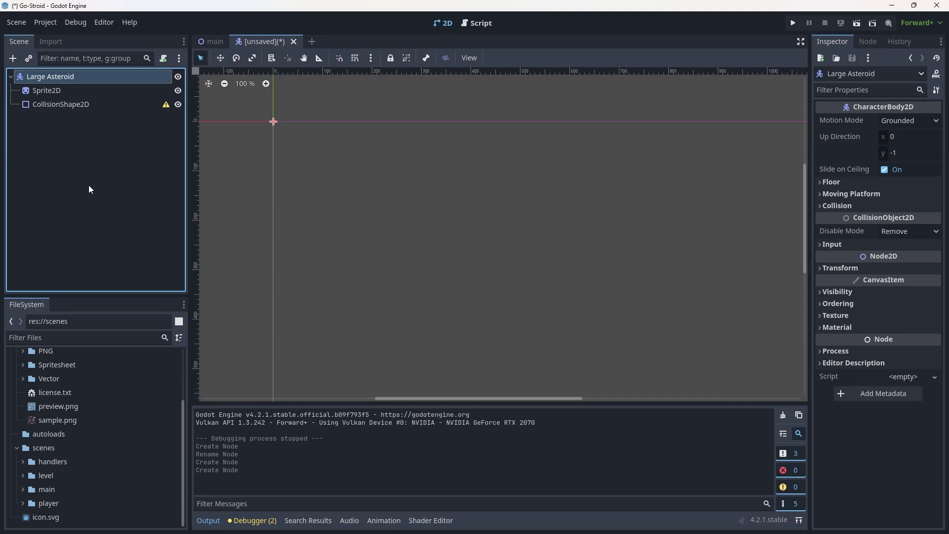
{"action": "key", "text": "ctrl+shift+a"}
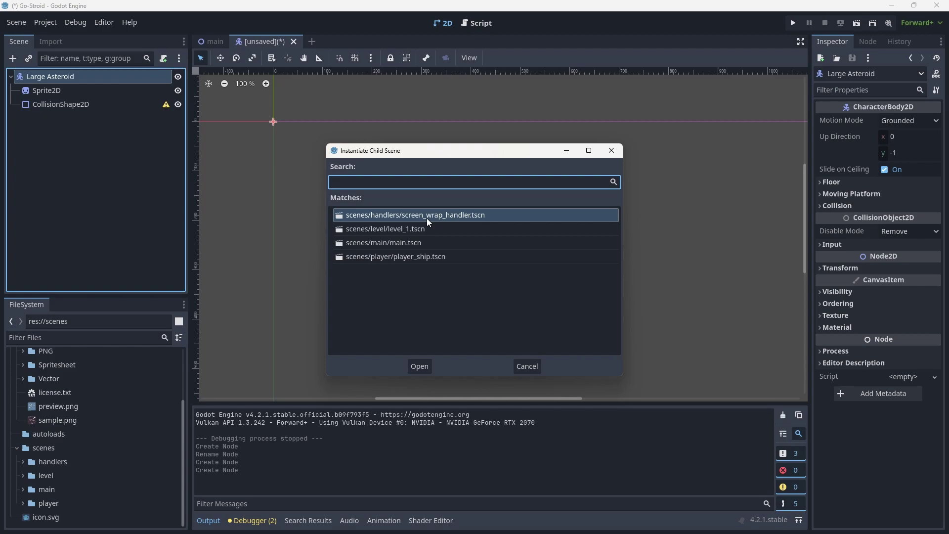
{"action": "double_click", "coordinate": [426, 218]}
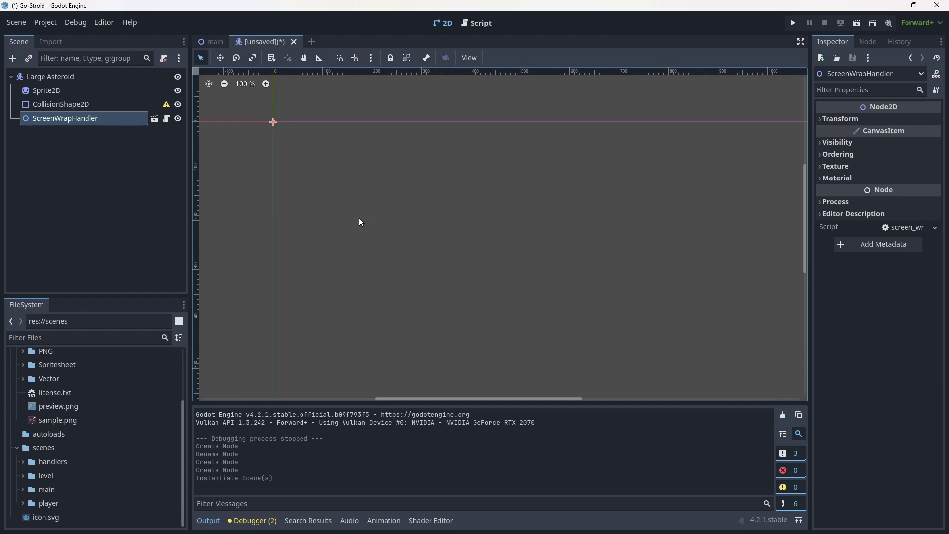
Save the scene as large_asteroid.tscn in a newly created scenes/asteroids folder.
{"action": "key", "text": "ctrl+s"}
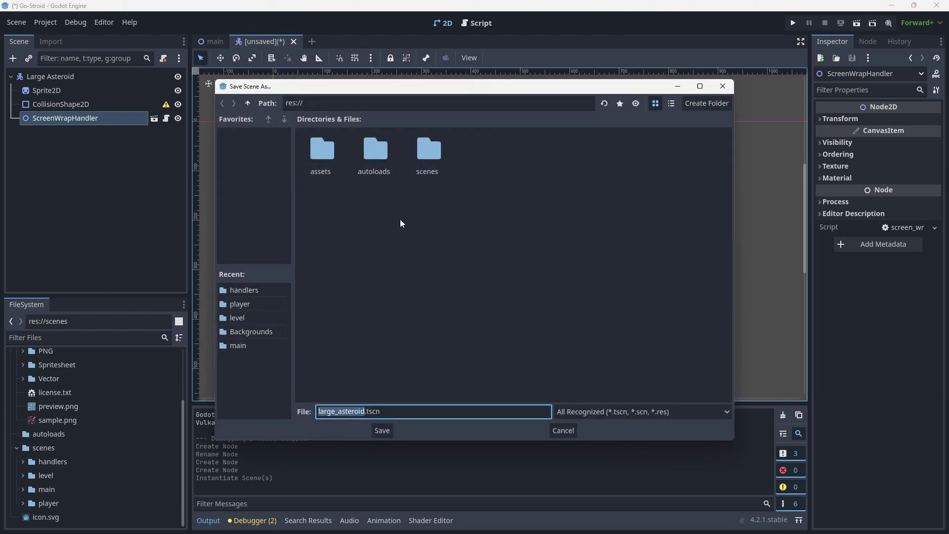
{"action": "double_click", "coordinate": [424, 161]}
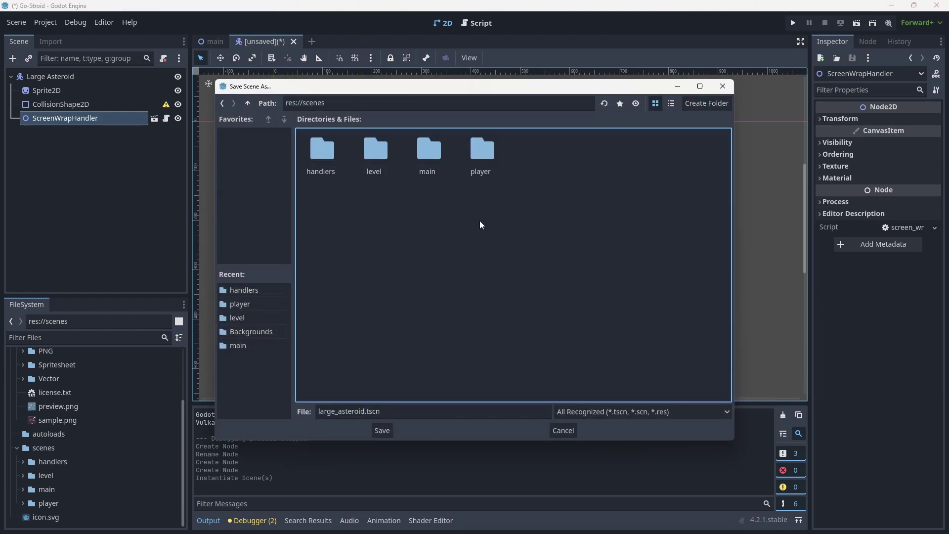
{"action": "right_click", "coordinate": [502, 243]}
{"action": "left_click", "coordinate": [523, 252]}
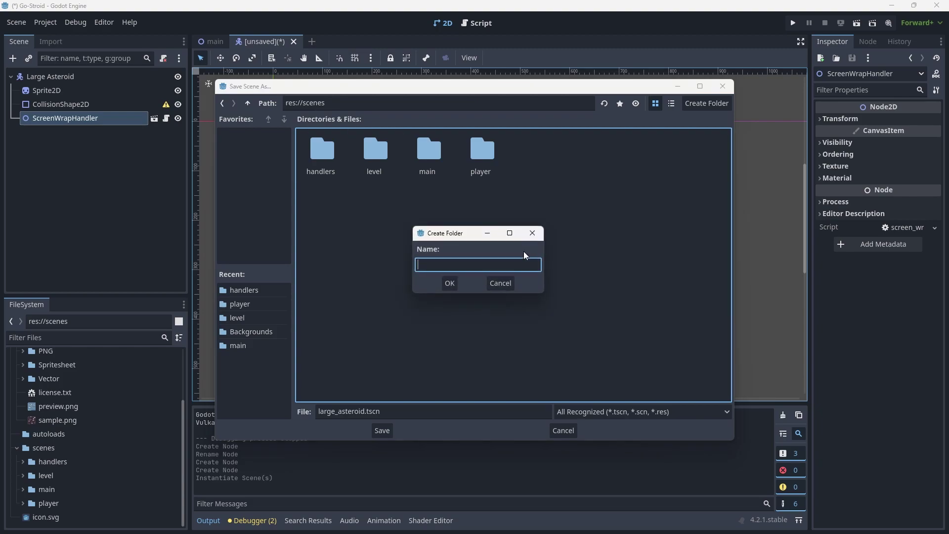
{"action": "type", "text": "asteroids"}
{"action": "key", "text": "Return"}
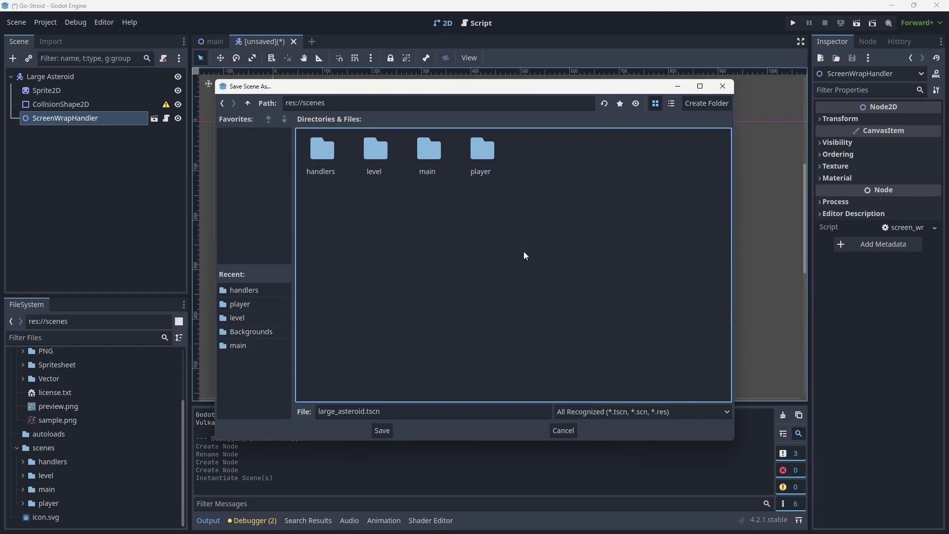
{"action": "left_click", "coordinate": [383, 431]}
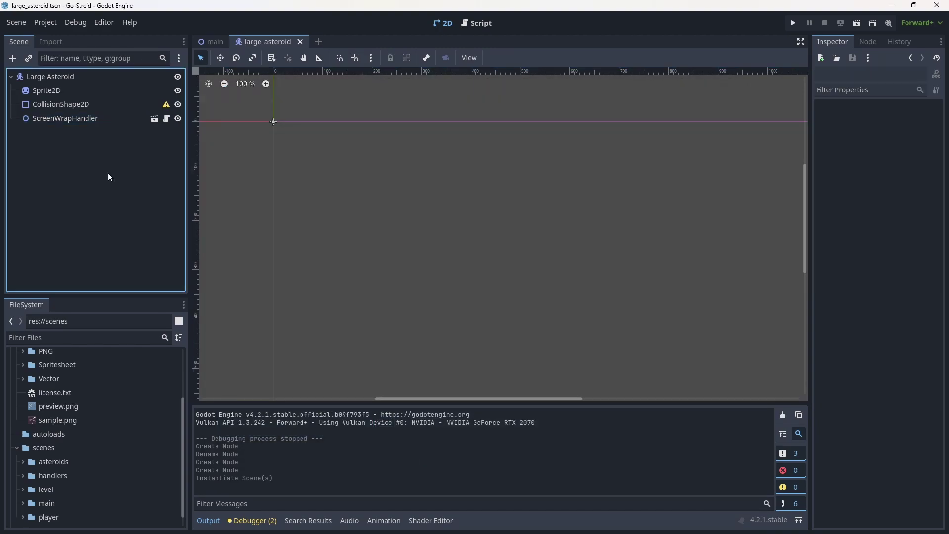
Assign meteorGrey_big2.png from assets/PNG/Meteors as the Sprite2D texture.
{"action": "left_click", "coordinate": [102, 75]}
{"action": "left_click", "coordinate": [69, 91]}
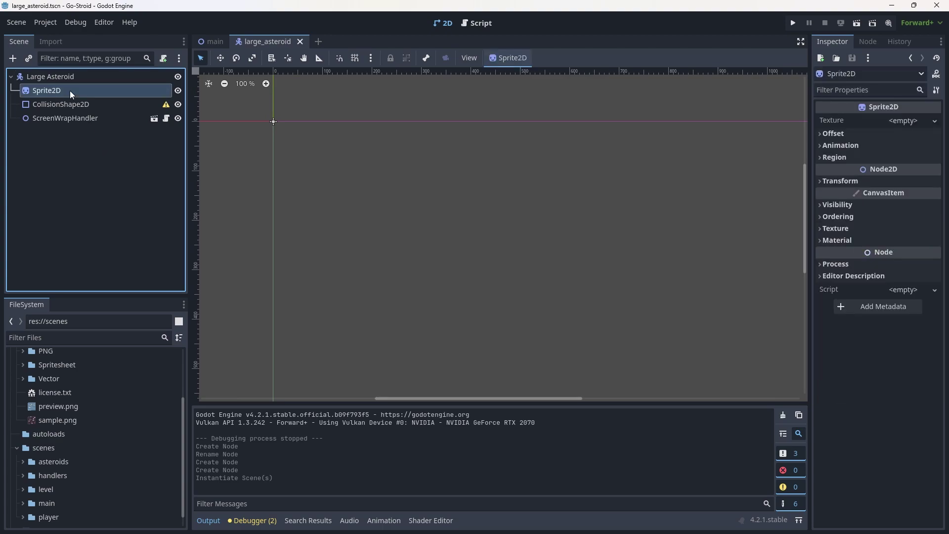
{"action": "scroll", "coordinate": [98, 370], "scroll_direction": "up", "scroll_amount": 3}
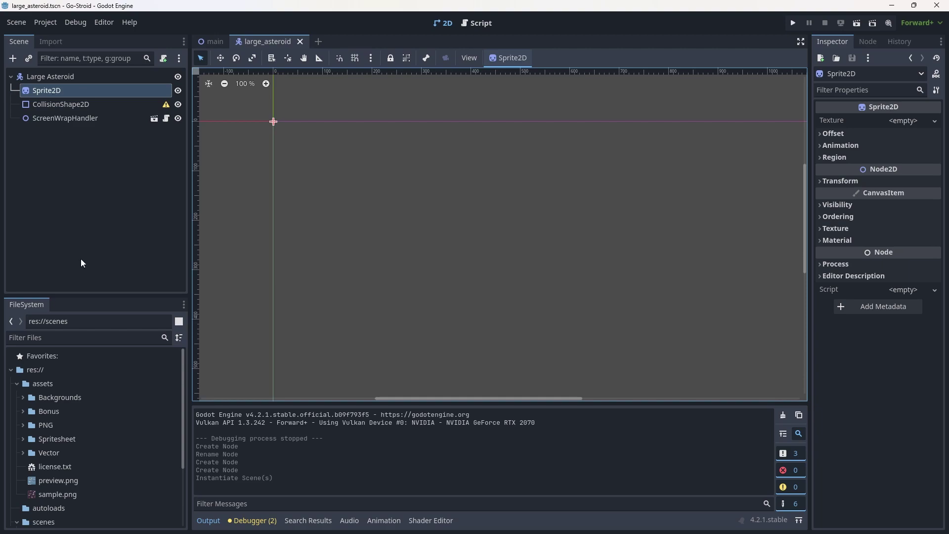
{"action": "left_click", "coordinate": [23, 427]}
{"action": "scroll", "coordinate": [27, 433], "scroll_direction": "down", "scroll_amount": 3}
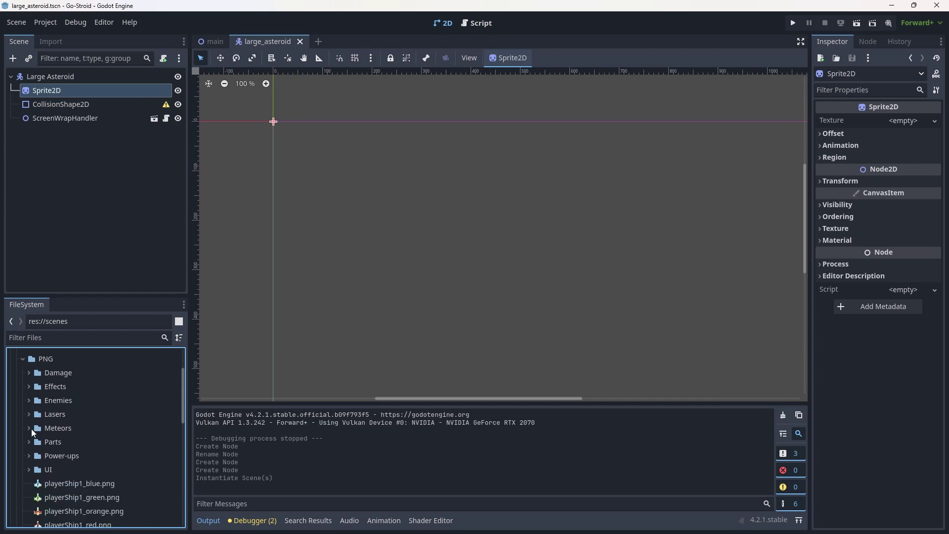
{"action": "left_click", "coordinate": [30, 428]}
{"action": "scroll", "coordinate": [89, 441], "scroll_direction": "down", "scroll_amount": 3}
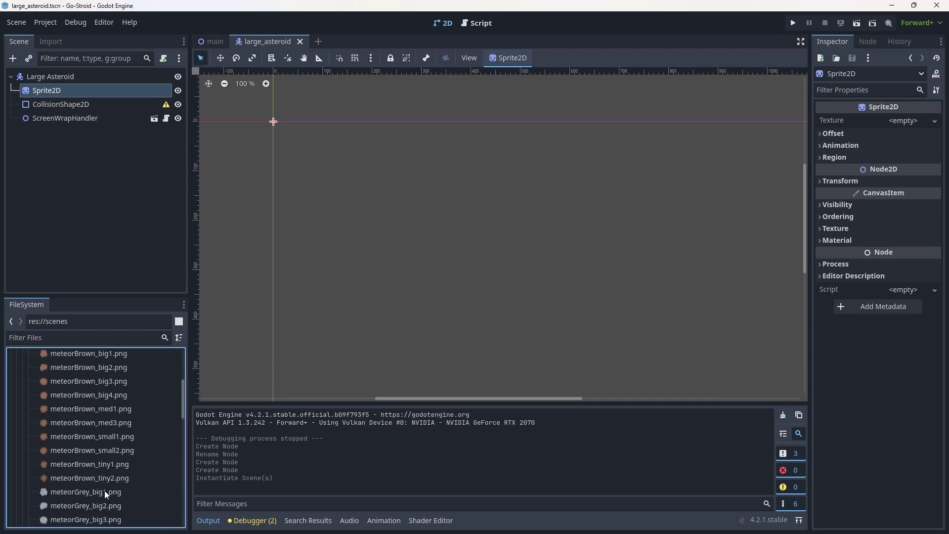
{"action": "left_click", "coordinate": [105, 490]}
{"action": "scroll", "coordinate": [97, 456], "scroll_direction": "down", "scroll_amount": 3}
{"action": "left_click", "coordinate": [91, 460]}
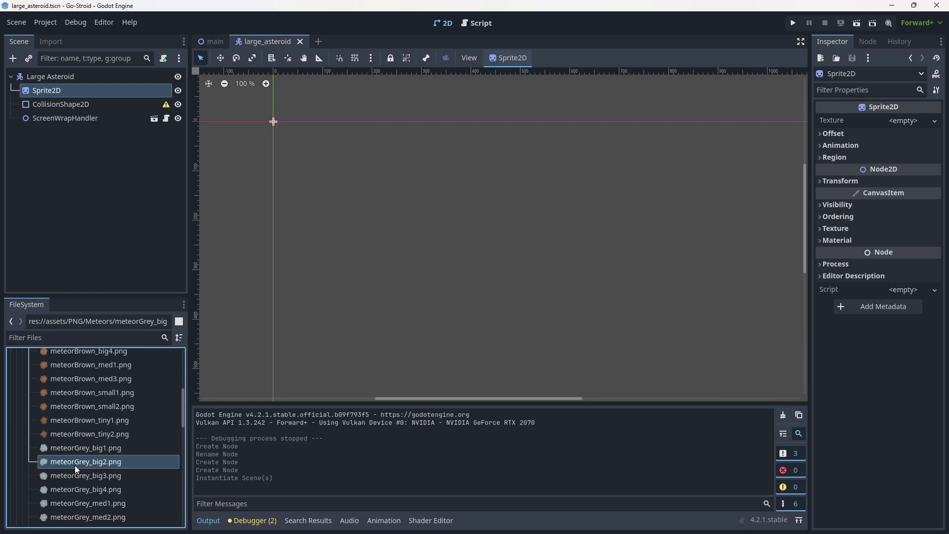
{"action": "left_click_drag", "start_coordinate": [106, 462], "coordinate": [919, 124]}
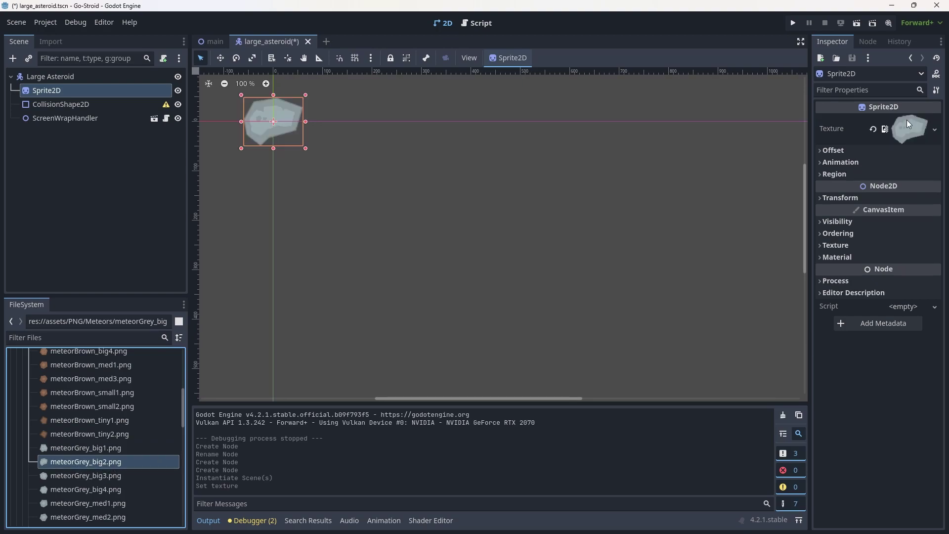
{"action": "scroll", "coordinate": [348, 211], "scroll_direction": "up", "scroll_amount": 1}
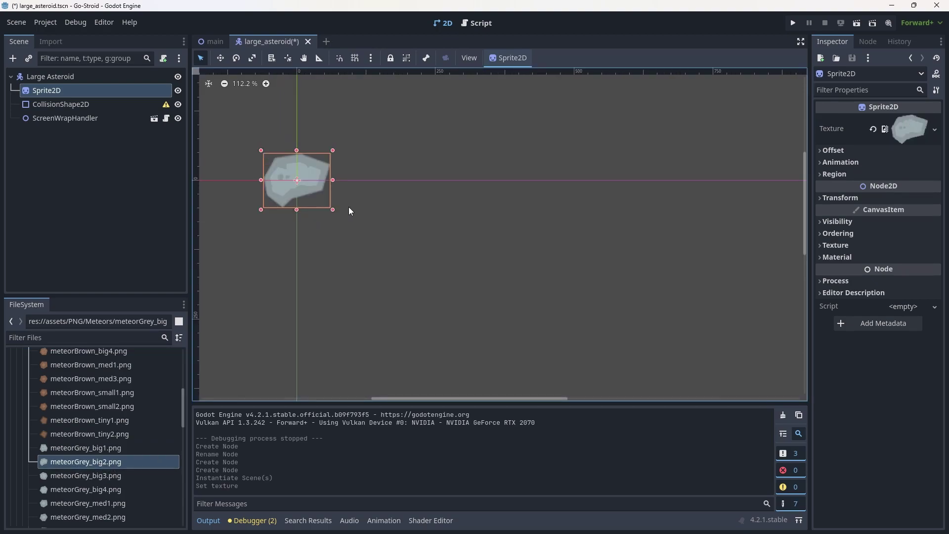
Cycle the editor through rotate, scale and back to select mode.
{"action": "left_click", "coordinate": [237, 59]}
{"action": "key", "text": "s"}
{"action": "key", "text": "q"}
Set the Sprite2D scale to 1.5 in the Inspector.
{"action": "left_click", "coordinate": [840, 197]}
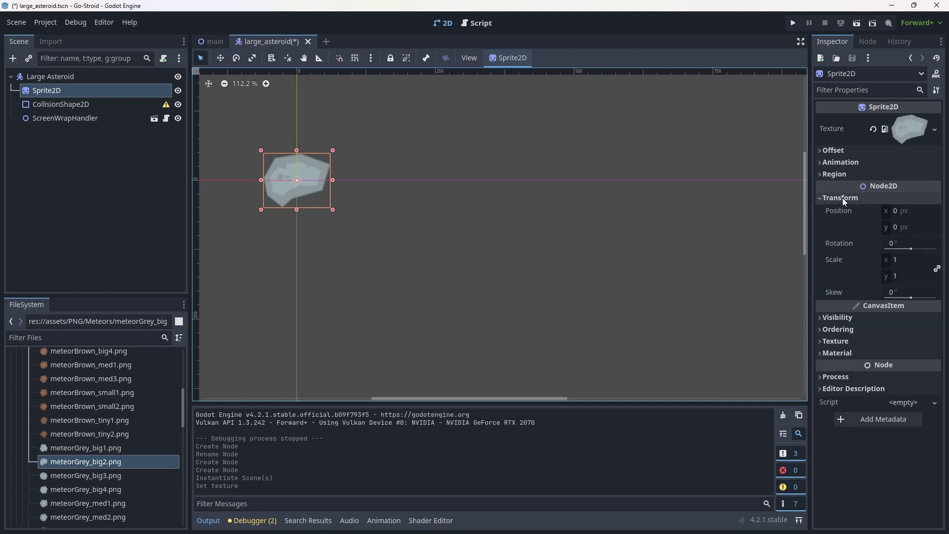
{"action": "left_click", "coordinate": [905, 258]}
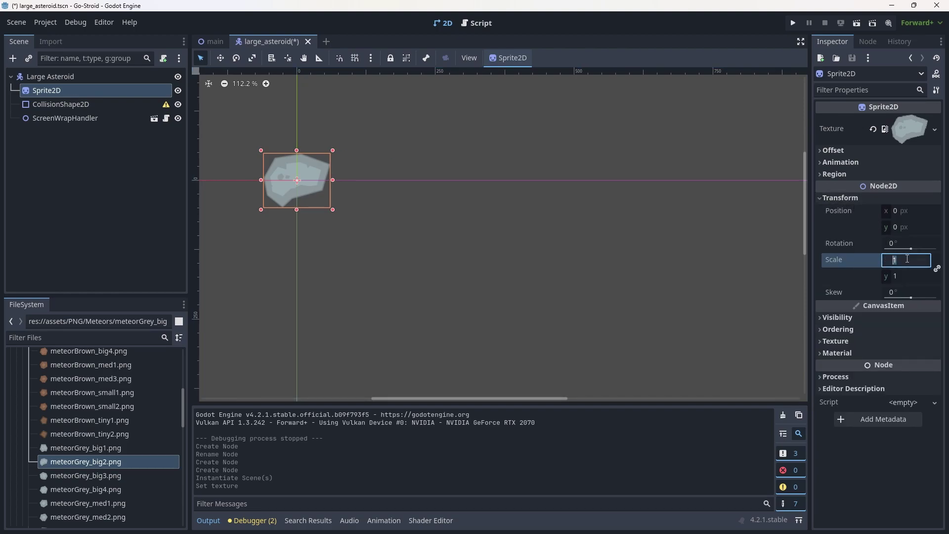
{"action": "type", "text": "1.5"}
{"action": "key", "text": "Return"}
{"action": "scroll", "coordinate": [661, 244], "scroll_direction": "down", "scroll_amount": 2}
{"action": "scroll", "coordinate": [661, 244], "scroll_direction": "down", "scroll_amount": 1}
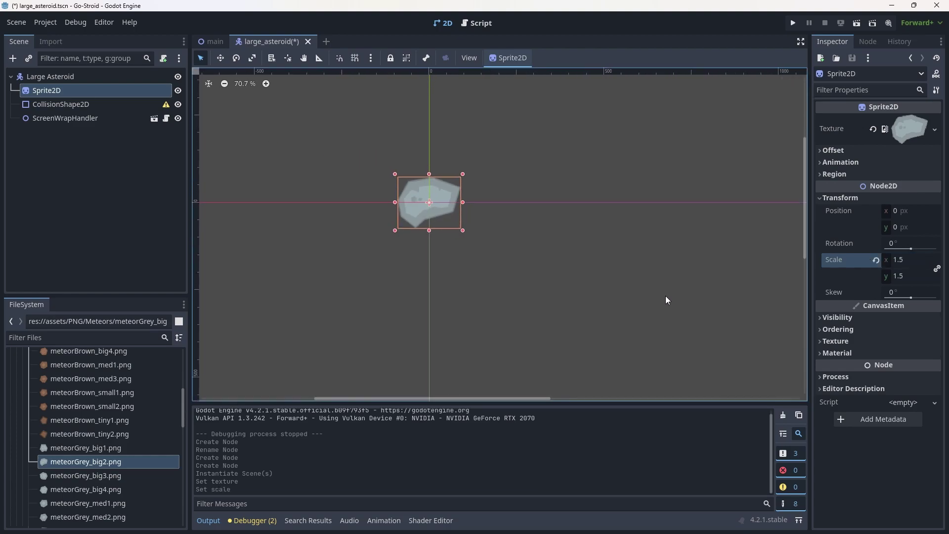
{"action": "left_click", "coordinate": [665, 296]}
{"action": "middle_click_drag", "start_coordinate": [641, 281], "coordinate": [513, 215]}
{"action": "scroll", "coordinate": [514, 215], "scroll_direction": "down", "scroll_amount": 1}
{"action": "scroll", "coordinate": [514, 219], "scroll_direction": "up", "scroll_amount": 1}
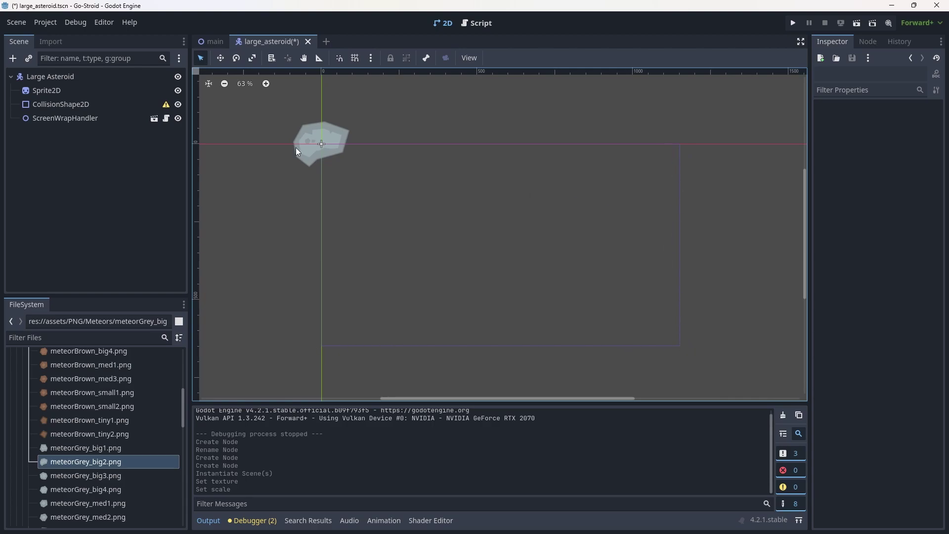
Attach a new Basic Movement template script, large_asteroid.gd, to the Large Asteroid body.
{"action": "left_click", "coordinate": [71, 93]}
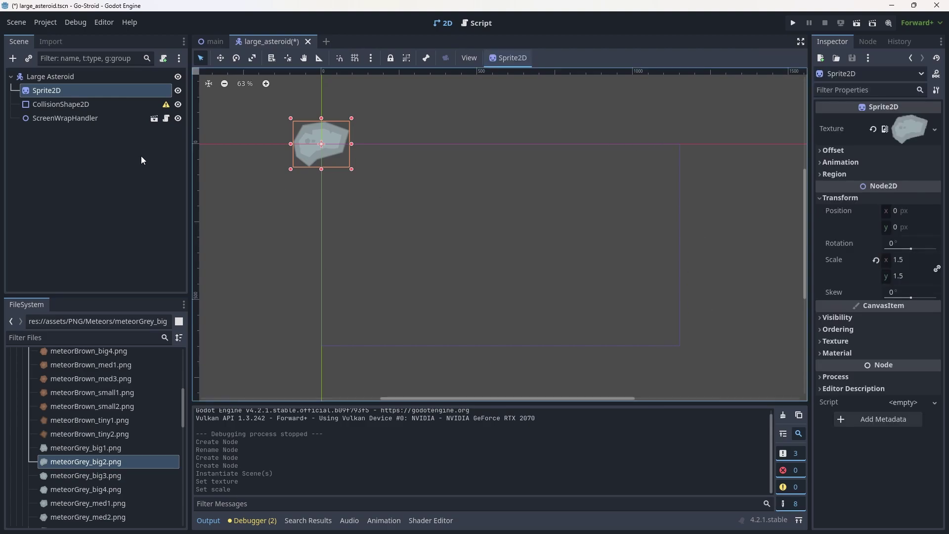
{"action": "left_click", "coordinate": [106, 174]}
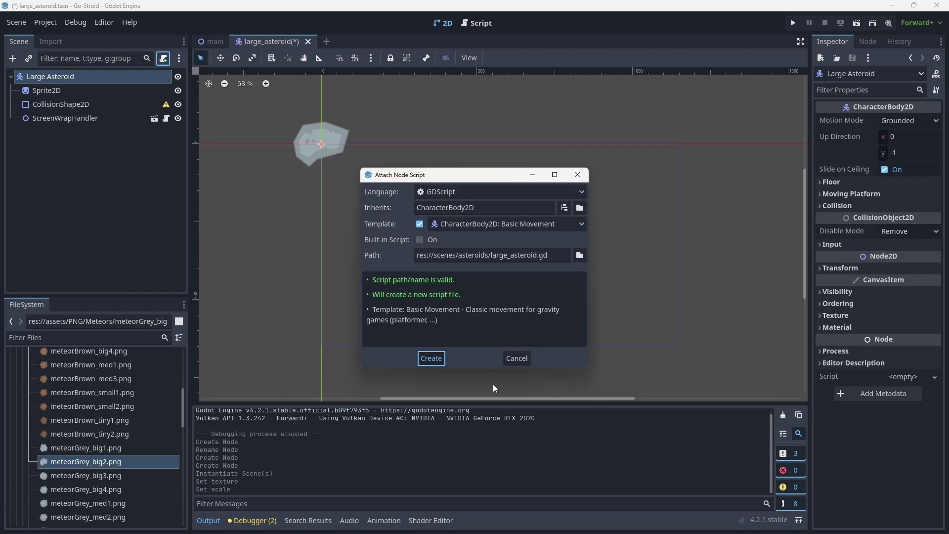
{"action": "left_click", "coordinate": [432, 358]}
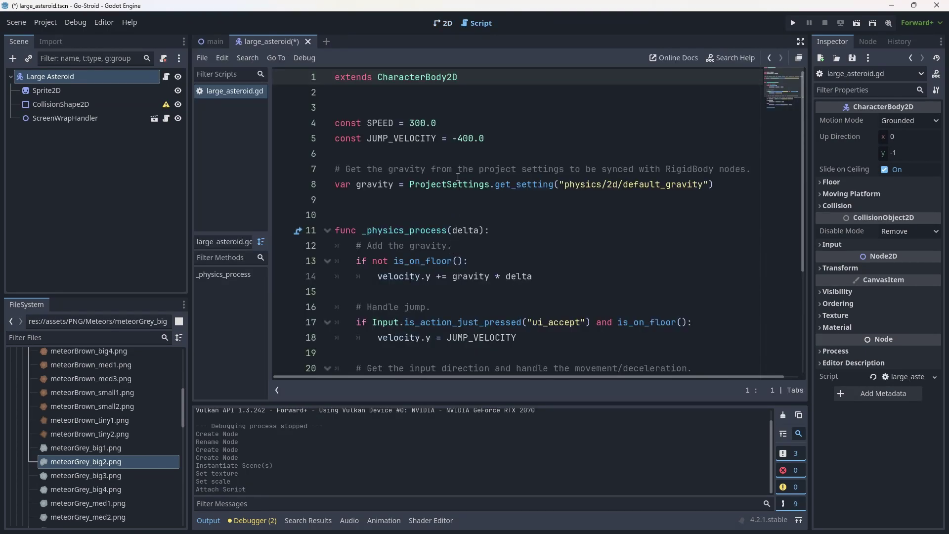
{"action": "scroll", "coordinate": [475, 247], "scroll_direction": "down", "scroll_amount": 4}
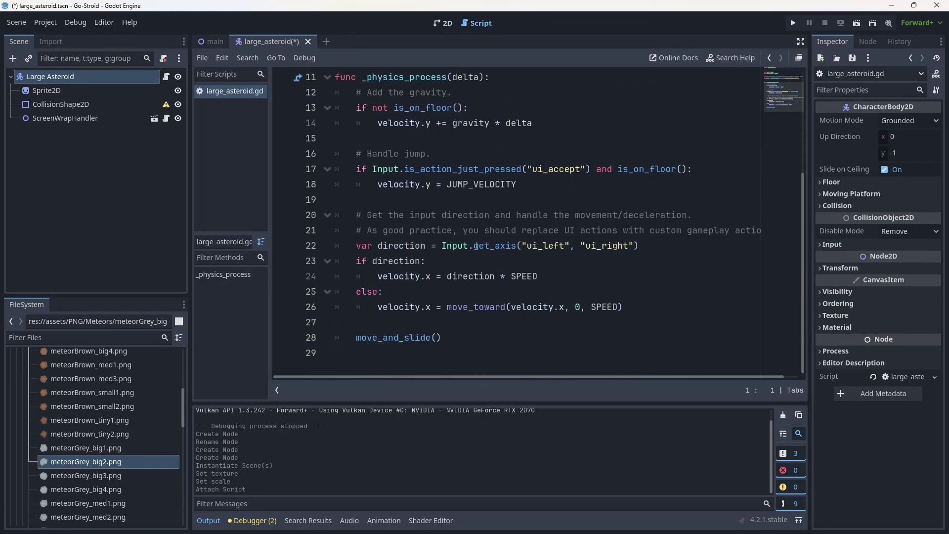
{"action": "left_click", "coordinate": [217, 519]}
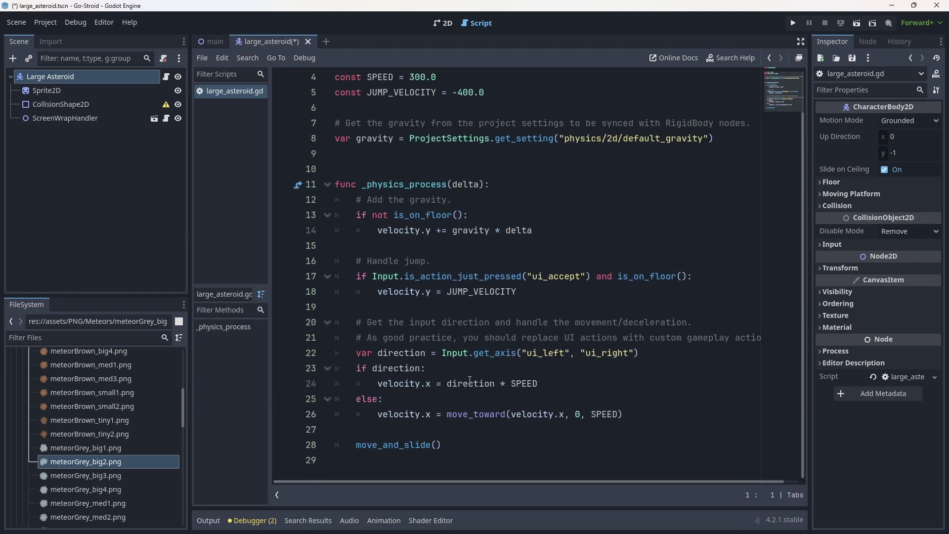
{"action": "scroll", "coordinate": [486, 403], "scroll_direction": "up", "scroll_amount": 1}
{"action": "scroll", "coordinate": [486, 403], "scroll_direction": "down", "scroll_amount": 1}
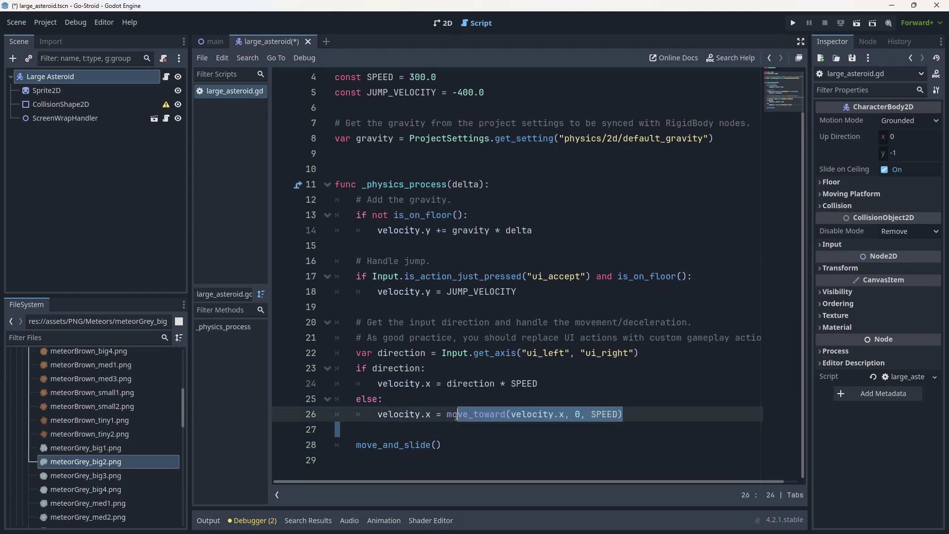
Select the template code on lines 3–29, below the extends CharacterBody2D line.
{"action": "left_click", "coordinate": [481, 451]}
{"action": "left_click_drag", "start_coordinate": [480, 452], "coordinate": [300, 168]}
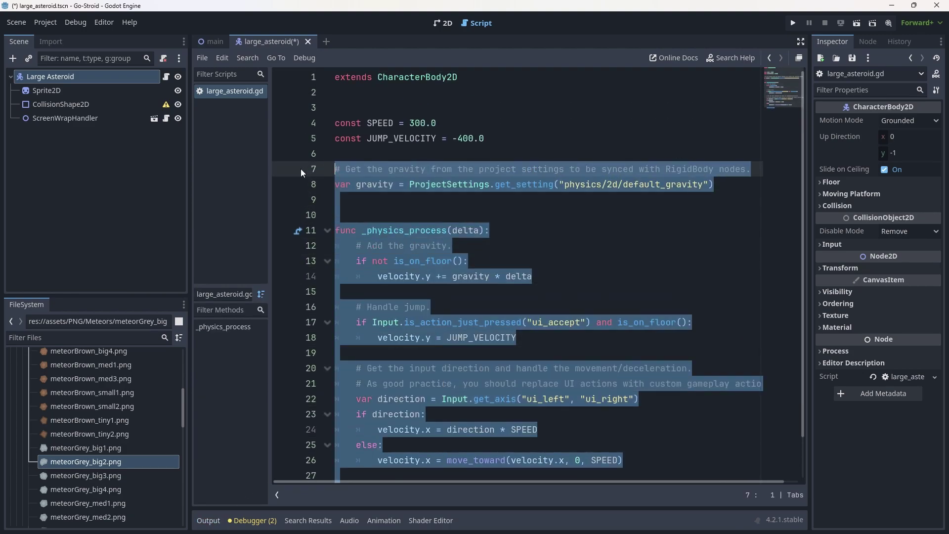
{"action": "scroll", "coordinate": [425, 287], "scroll_direction": "down", "scroll_amount": 1}
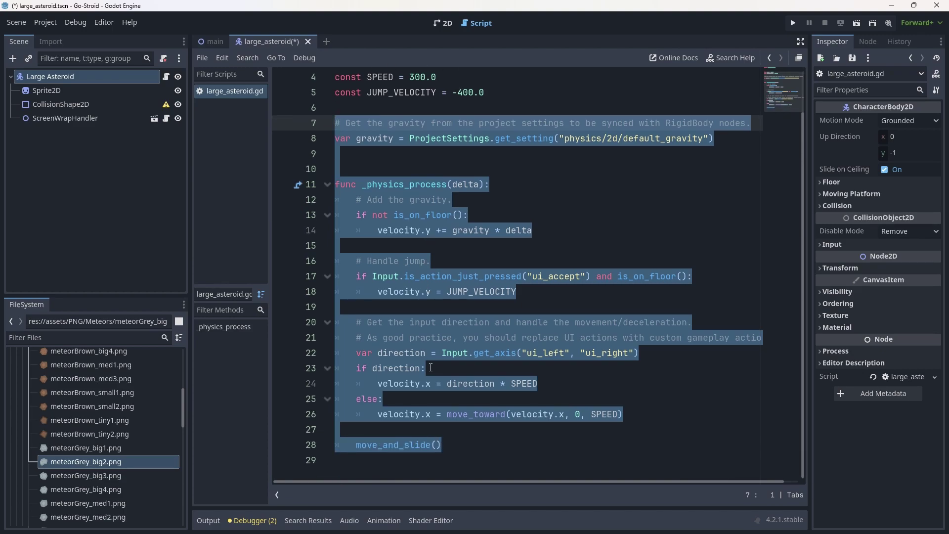
{"action": "mouse_move", "coordinate": [445, 444]}
{"action": "left_mouse_down"}
{"action": "mouse_move", "coordinate": [365, 99]}
{"action": "mouse_move", "coordinate": [341, 107]}
{"action": "left_mouse_up"}
Delete the selected template code and add class_name LargeAsteroid above the extends line.
{"action": "key", "text": "BackSpace"}
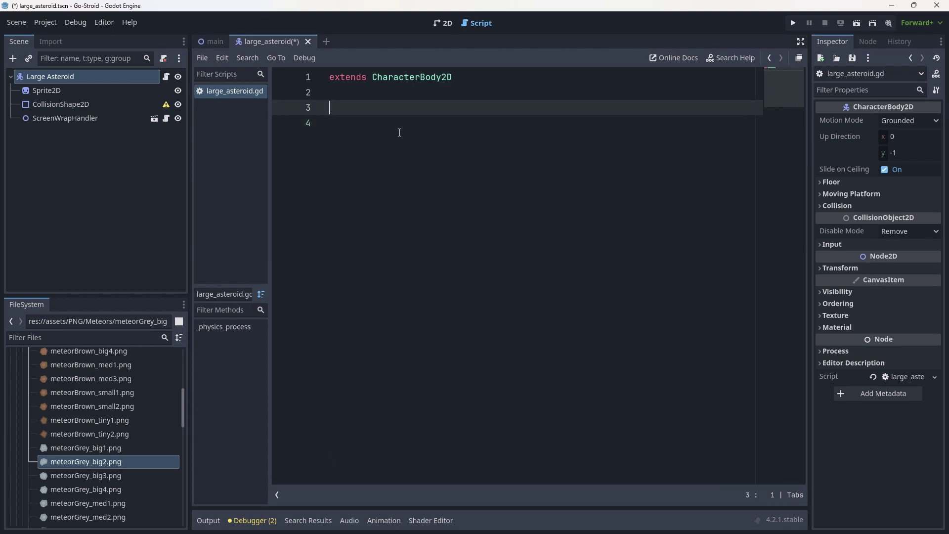
{"action": "key", "text": "Up"}
{"action": "key", "text": "Up"}
{"action": "key", "text": "Return"}
{"action": "key", "text": "Up"}
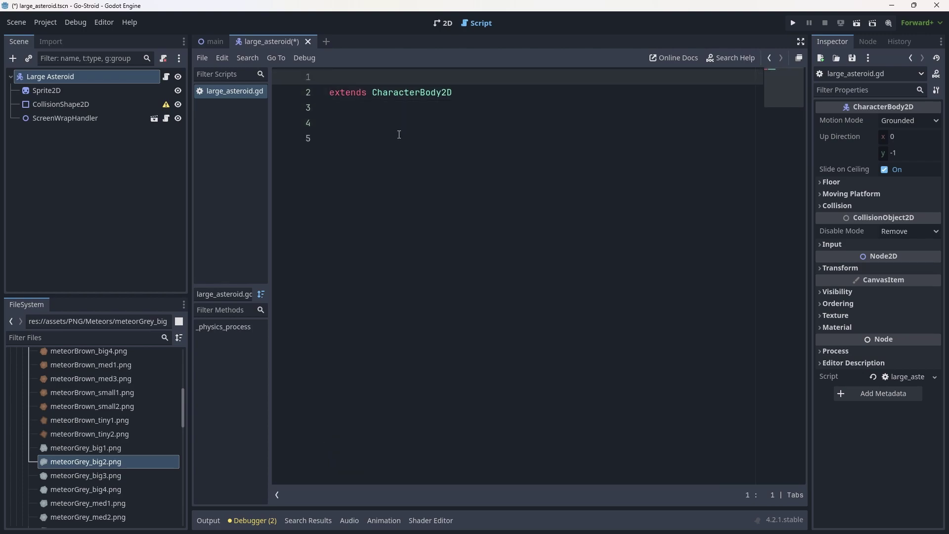
{"action": "type", "text": "class_nam"}
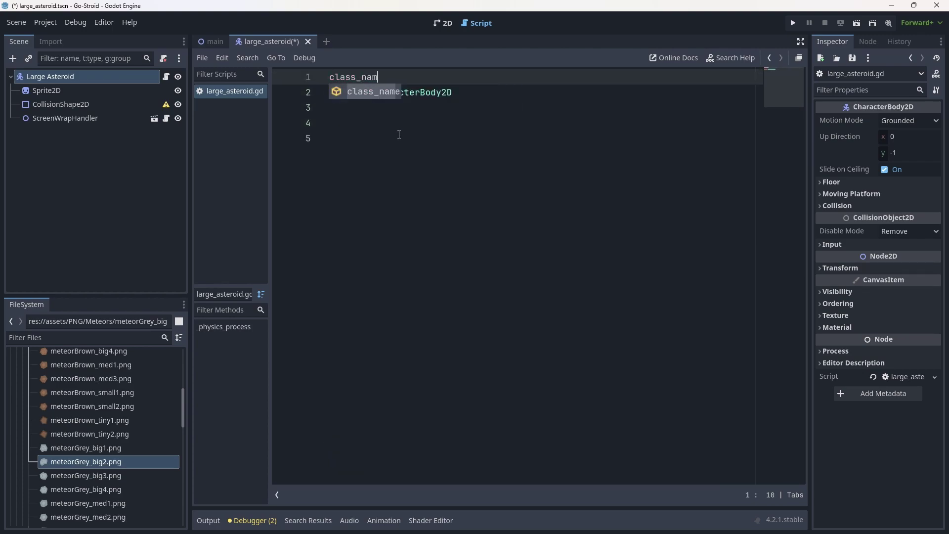
{"action": "type", "text": "e "}
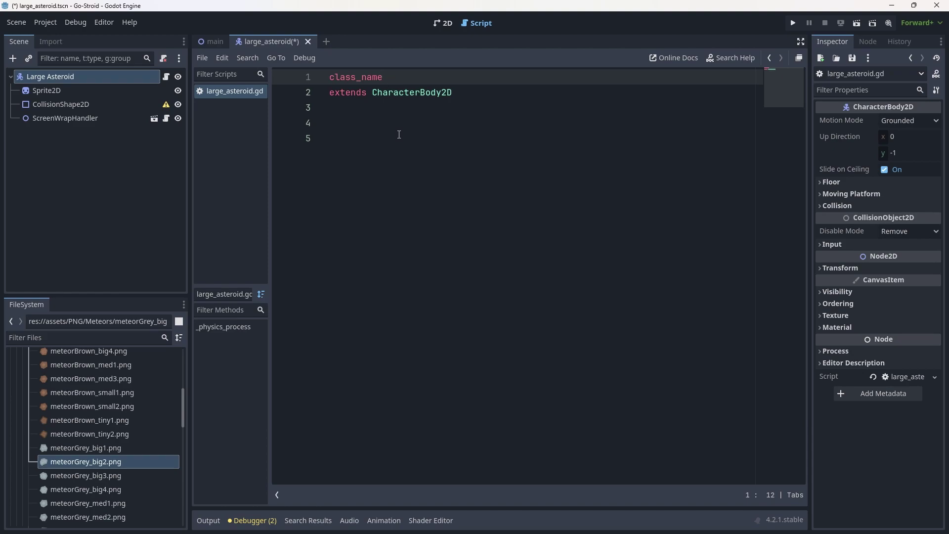
{"action": "type", "text": "LargeAst"}
{"action": "type", "text": "eroid"}
{"action": "left_click", "coordinate": [410, 122]}
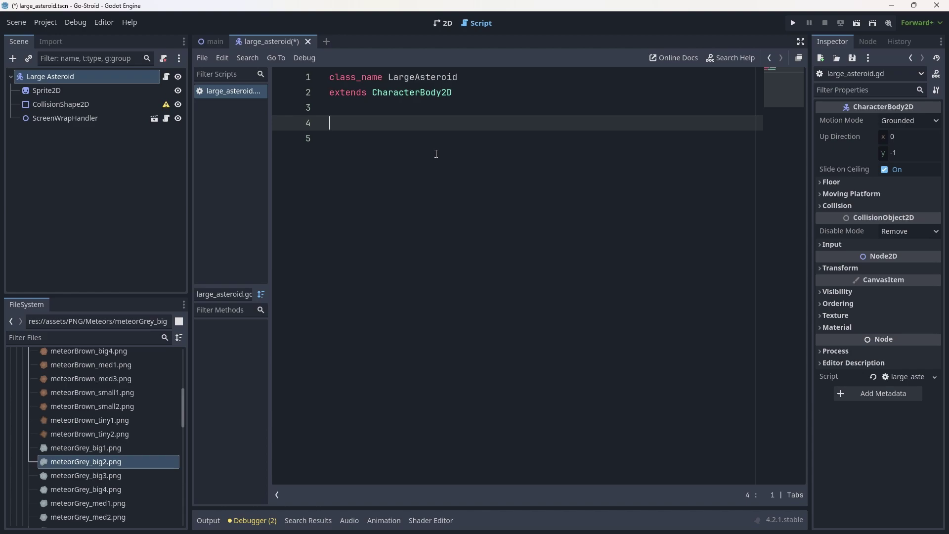
{"action": "type", "text": "con"}
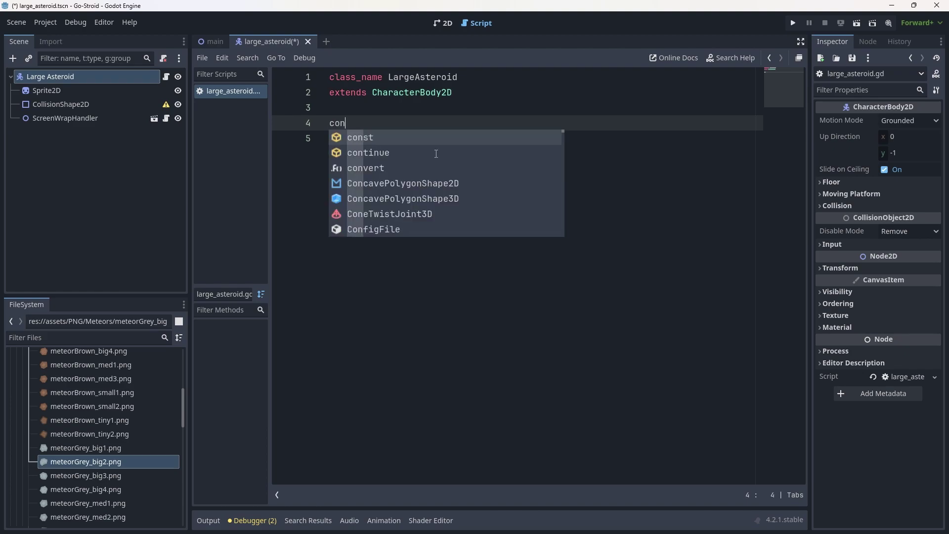
{"action": "type", "text": "st "}
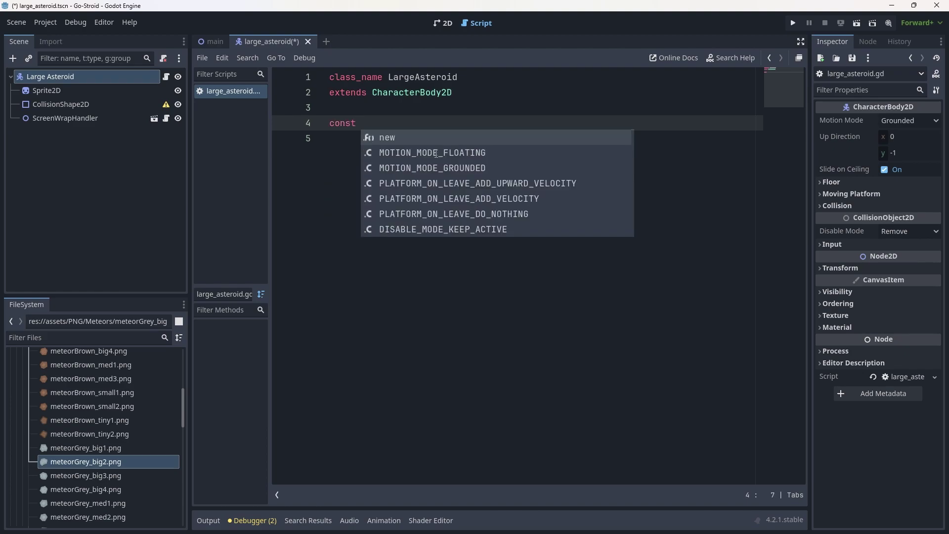
{"action": "type", "text": "MOVE"}
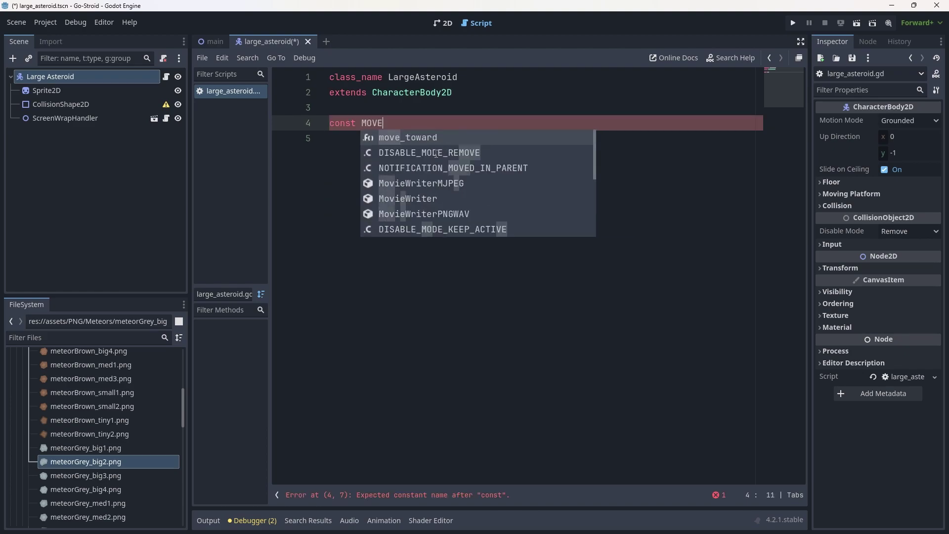
{"action": "type", "text": "MENT_"}
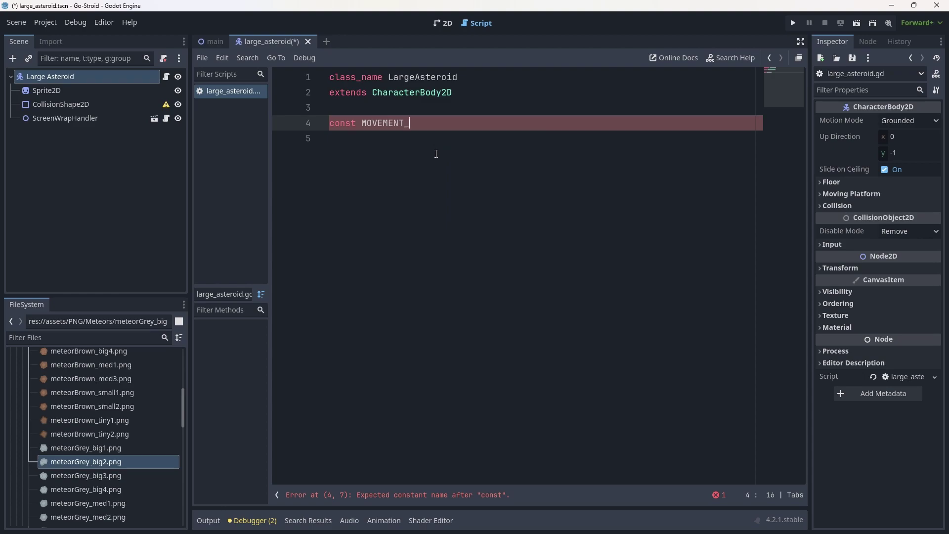
{"action": "type", "text": "DIRECTION "}
{"action": "type", "text": ":"}
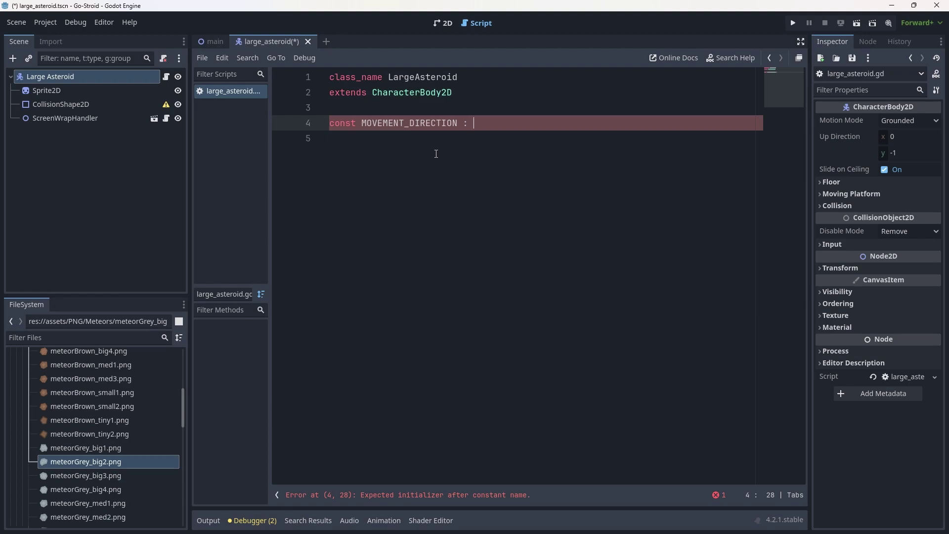
{"action": "type", "text": "V"}
{"action": "type", "text": "ector2"}
Declare const MOVEMENT_DIRECTION : Vector2 = Vector2.RIGHT on line 4.
{"action": "key", "text": "Escape"}
{"action": "type", "text": "= Ve"}
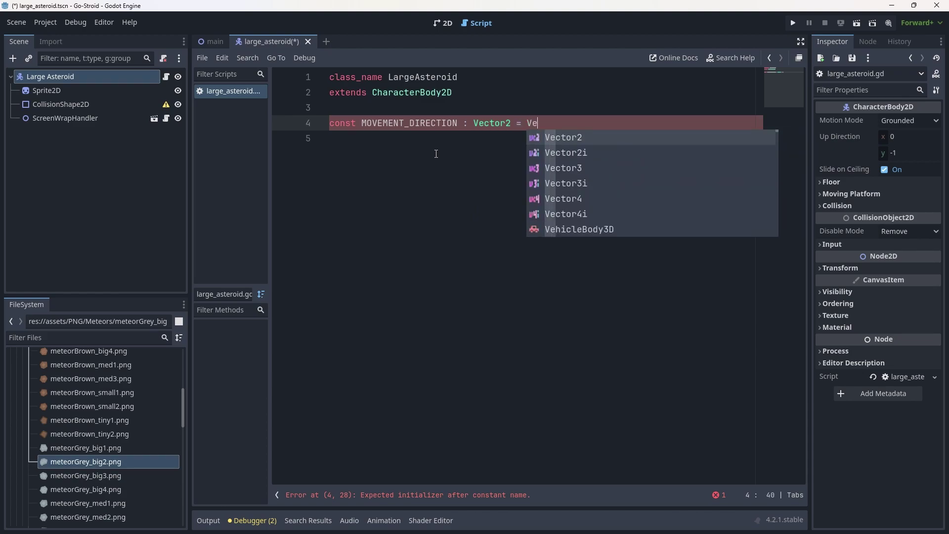
{"action": "type", "text": "cto"}
{"action": "key", "text": "Return"}
{"action": "type", "text": "R"}
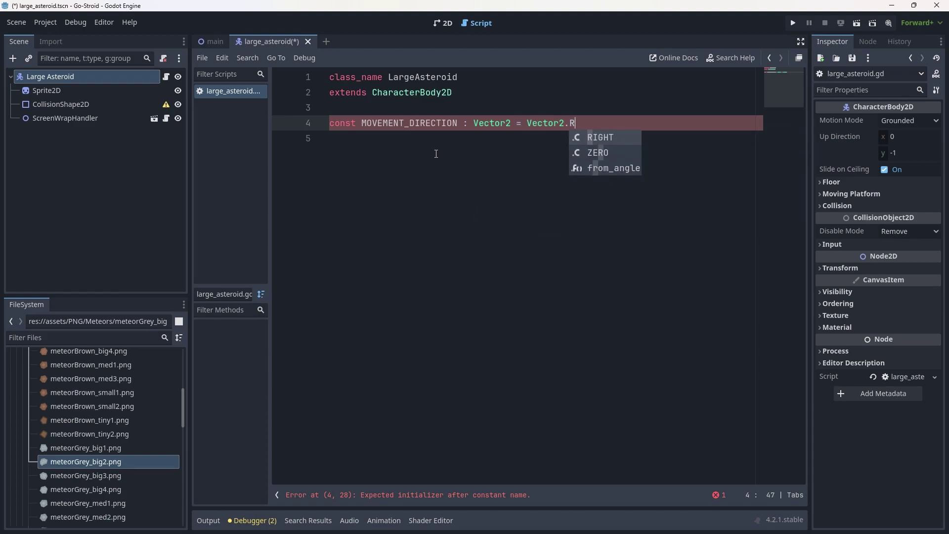
{"action": "key", "text": "Return"}
{"action": "key", "text": "Return"}
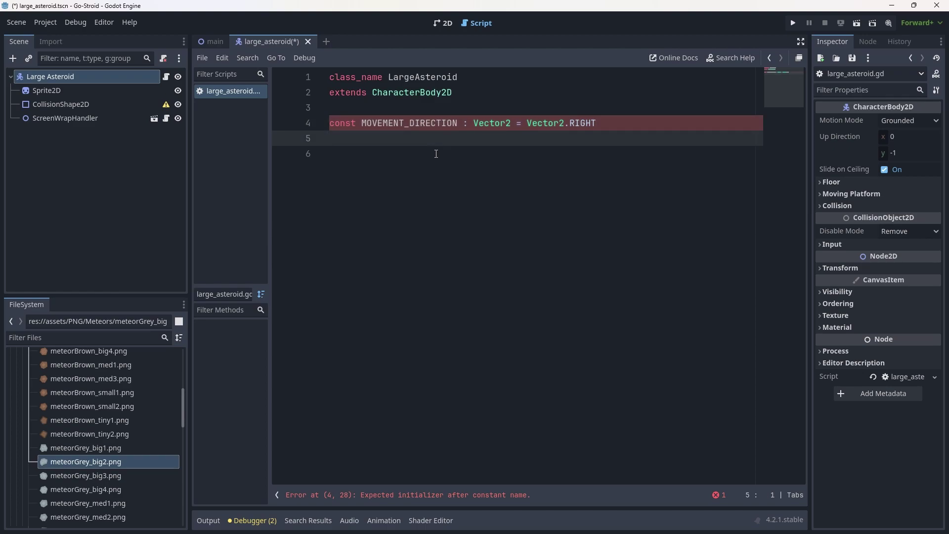
{"action": "key", "text": "Return"}
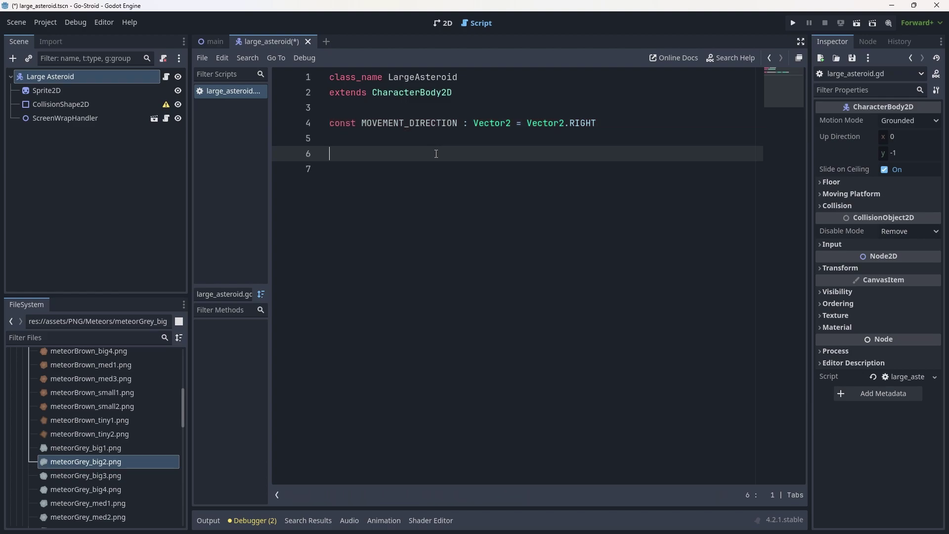
{"action": "type", "text": "@export va"}
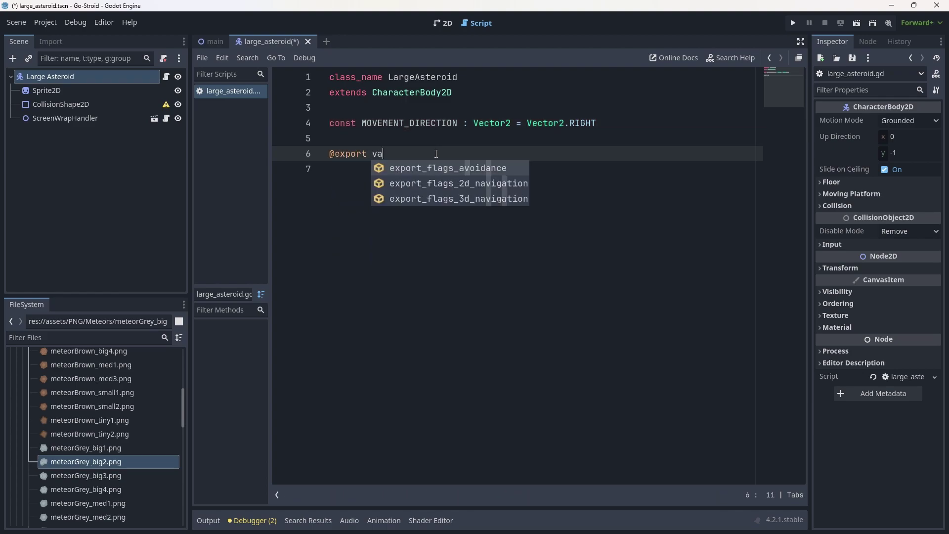
{"action": "type", "text": "r move_spe"}
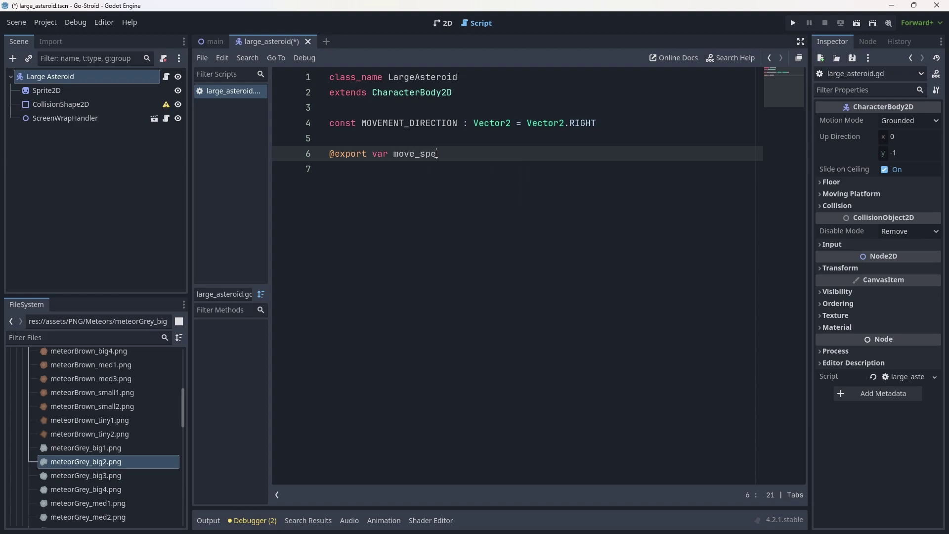
{"action": "type", "text": "ed : float "}
{"action": "type", "text": "= 9"}
{"action": "type", "text": "0.0"}
Finish the exported move_speed float at 90.0 and save the script.
{"action": "left_click", "coordinate": [532, 164]}
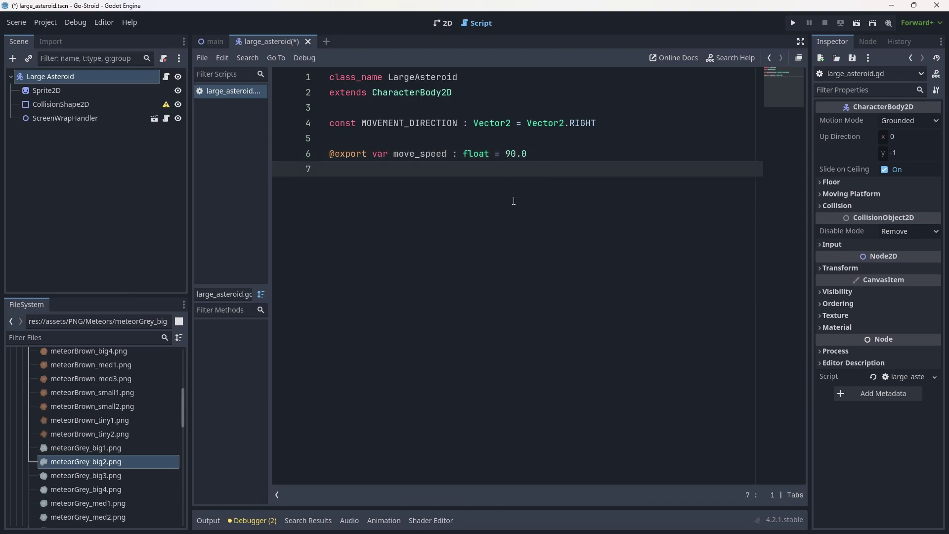
{"action": "key", "text": "ctrl+s"}
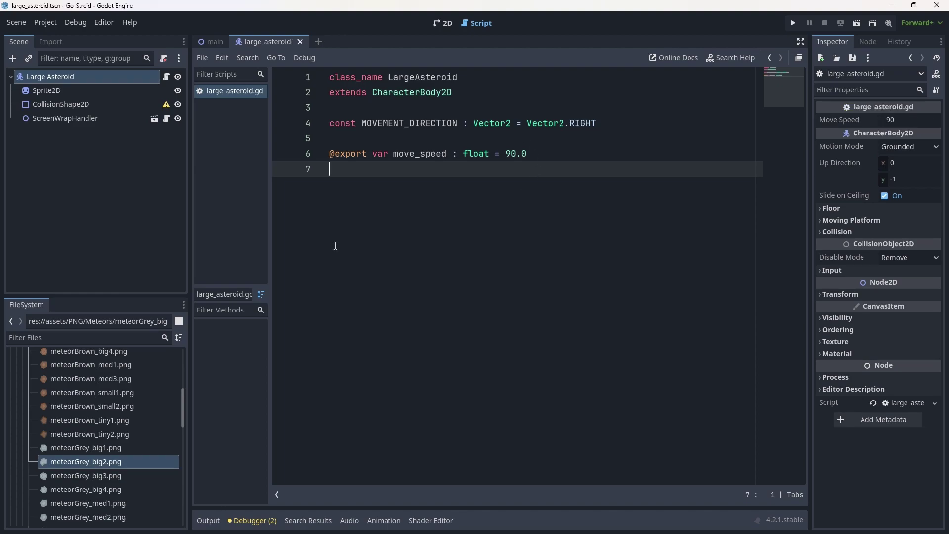
{"action": "key", "text": "Return"}
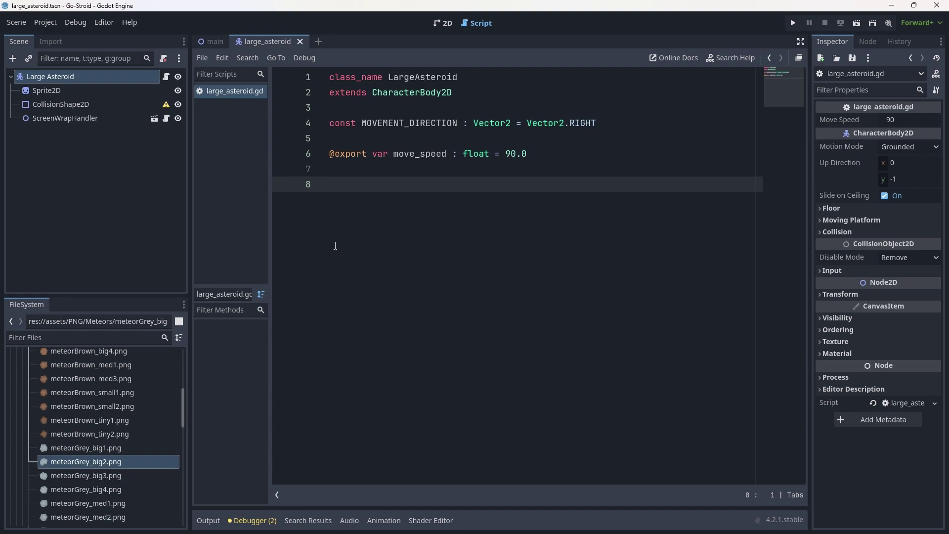
{"action": "type", "text": "func _"}
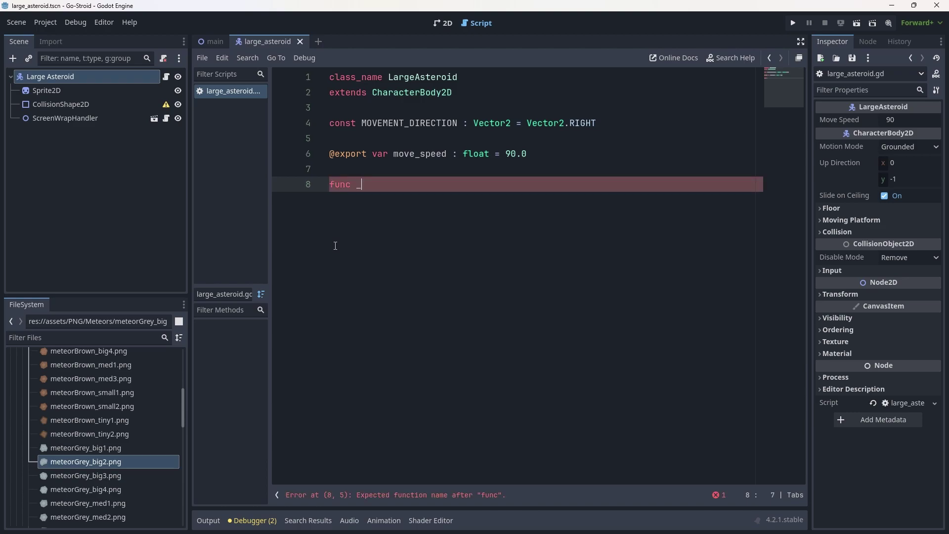
{"action": "type", "text": "read"}
Add a _ready() function containing only pass.
{"action": "key", "text": "Return"}
{"action": "key", "text": "Return"}
{"action": "type", "text": "pass"}
{"action": "key", "text": "Return"}
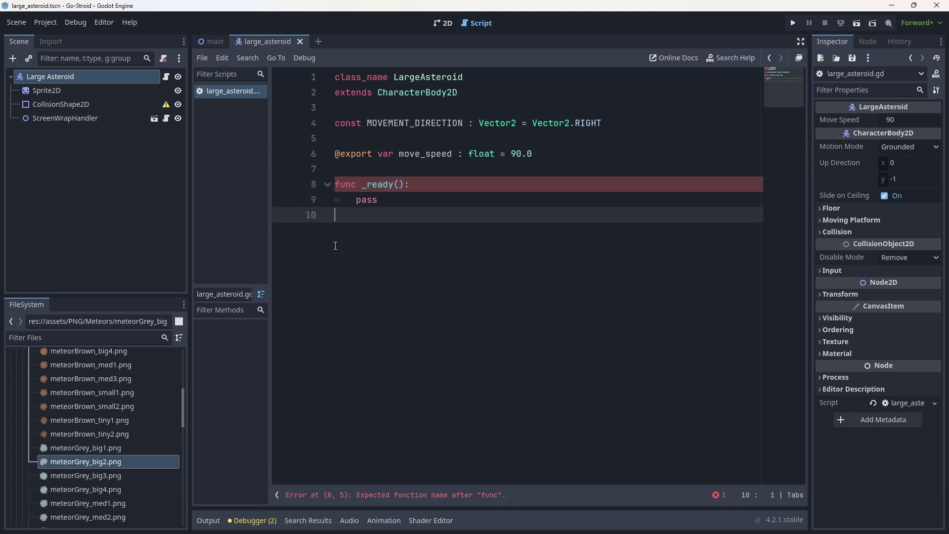
{"action": "key", "text": "Return"}
{"action": "key", "text": "Return"}
{"action": "type", "text": "func "}
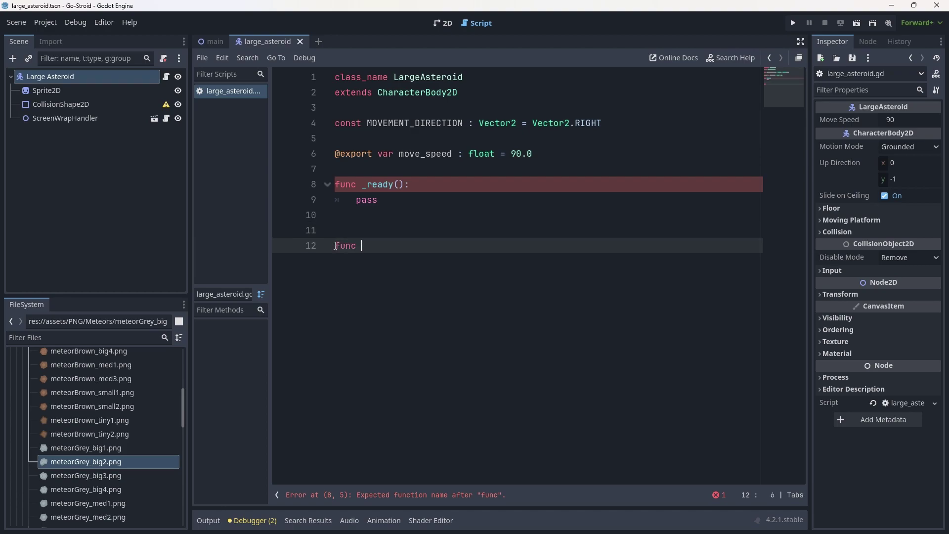
{"action": "type", "text": "_ph"}
{"action": "type", "text": "ys"}
Add a _physics_process(delta) function containing only pass.
{"action": "key", "text": "Return"}
{"action": "key", "text": "Return"}
{"action": "type", "text": "pas"}
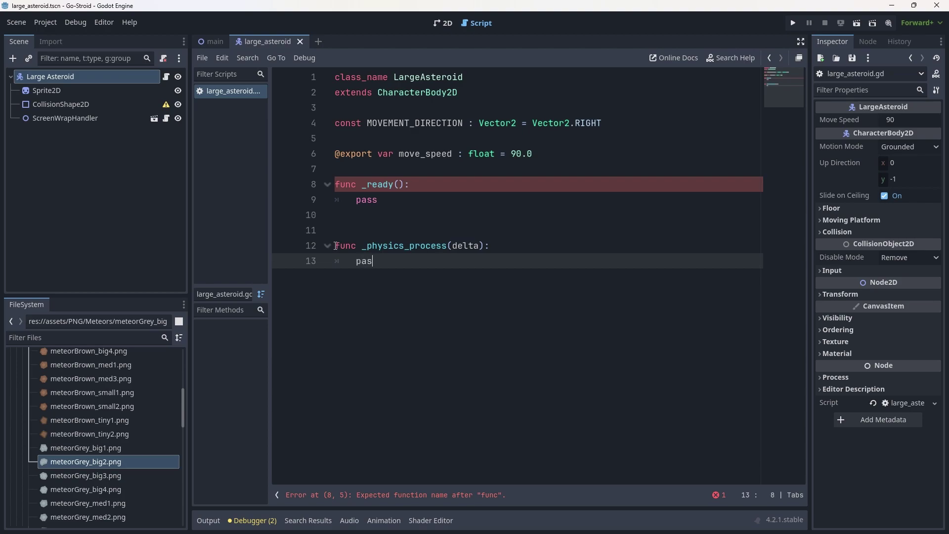
{"action": "type", "text": "s"}
{"action": "key", "text": "Return"}
{"action": "key", "text": "BackSpace"}
{"action": "key", "text": "Return"}
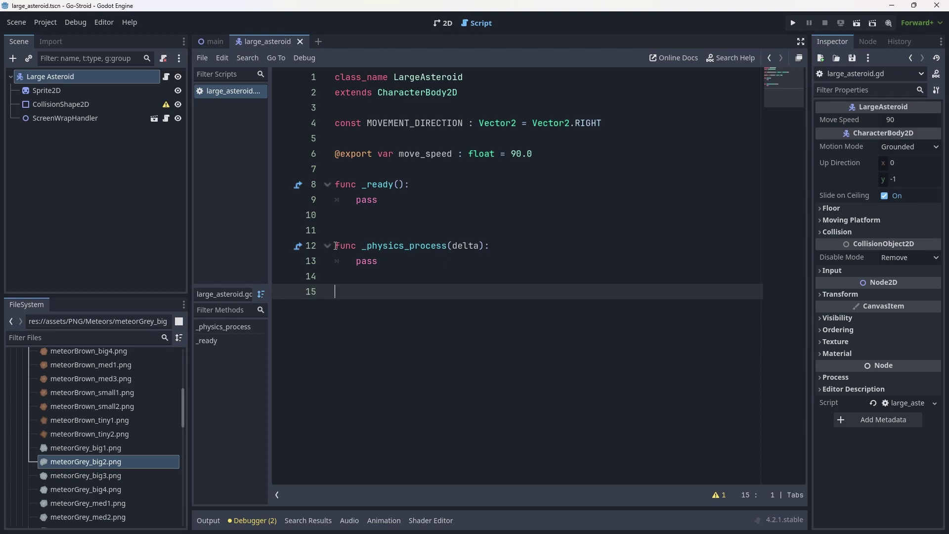
{"action": "type", "text": "fun"}
{"action": "type", "text": "c"}
Write func randomise_rotation() -> void containing rotation = randf_range(0, TAU).
{"action": "key", "text": "Up"}
{"action": "key", "text": "Down"}
{"action": "key", "text": "Return"}
{"action": "key", "text": "Right"}
{"action": "key", "text": "Right"}
{"action": "key", "text": "Right"}
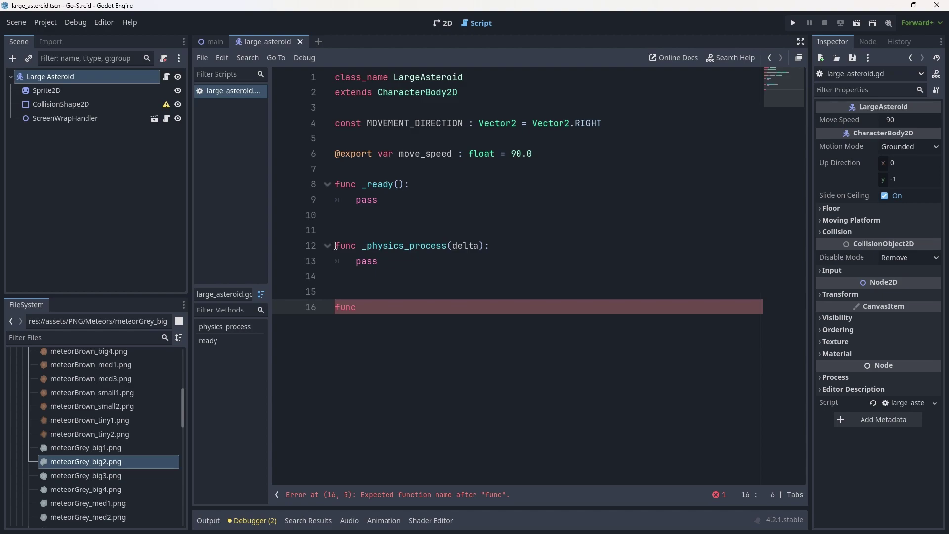
{"action": "type", "text": "rand"}
{"action": "type", "text": "mo"}
{"action": "key", "text": "BackSpace"}
{"action": "key", "text": "BackSpace"}
{"action": "type", "text": "omise_"}
{"action": "type", "text": "rotati"}
{"action": "type", "text": "on("}
{"action": "type", "text": ") -> voi"}
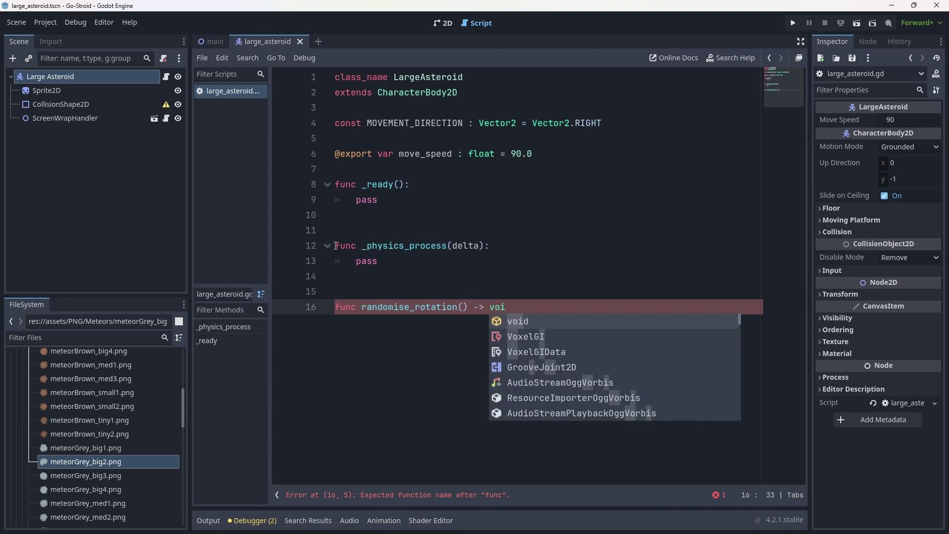
{"action": "type", "text": "d:"}
{"action": "key", "text": "Return"}
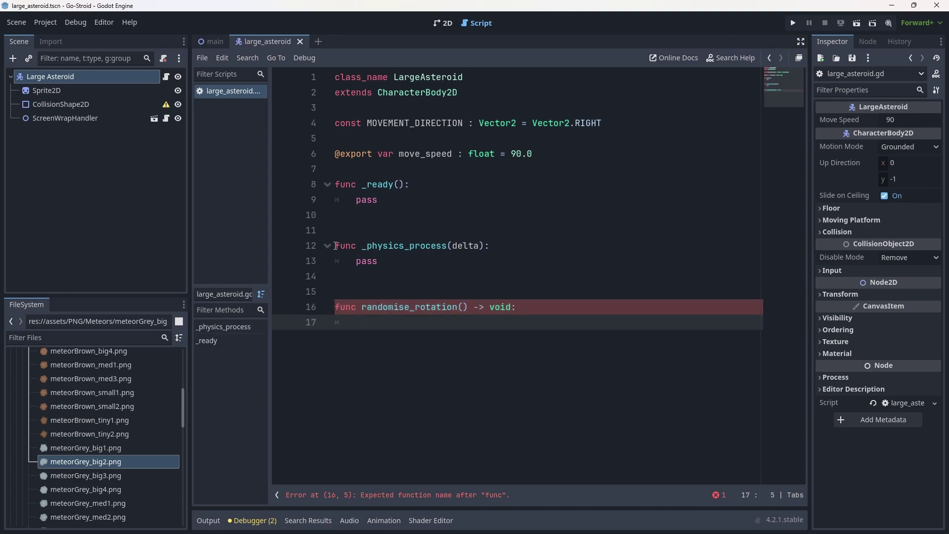
{"action": "type", "text": "rotat"}
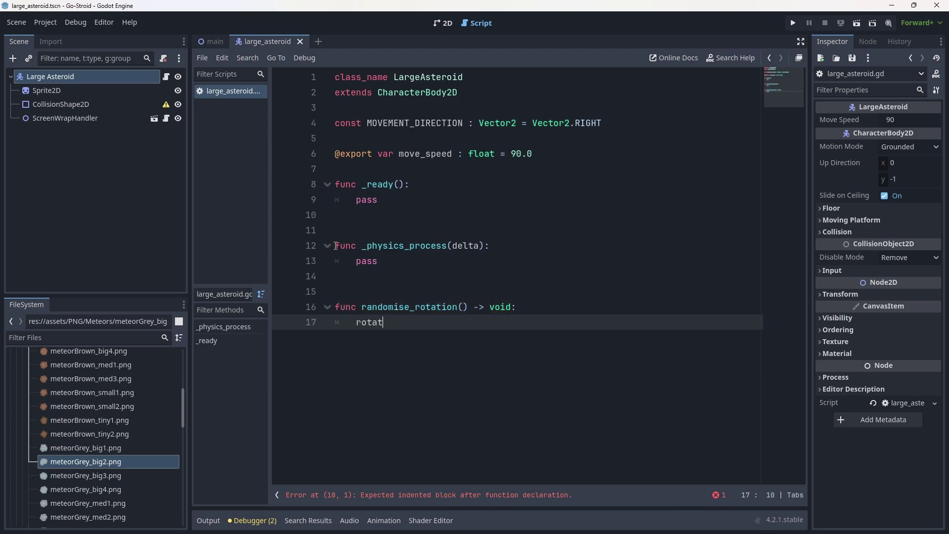
{"action": "type", "text": "ion = "}
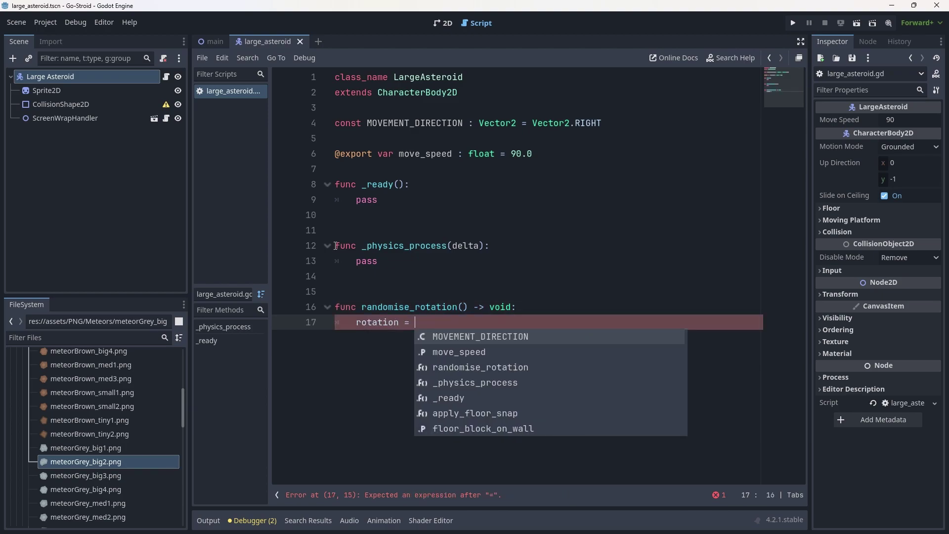
{"action": "type", "text": "ra"}
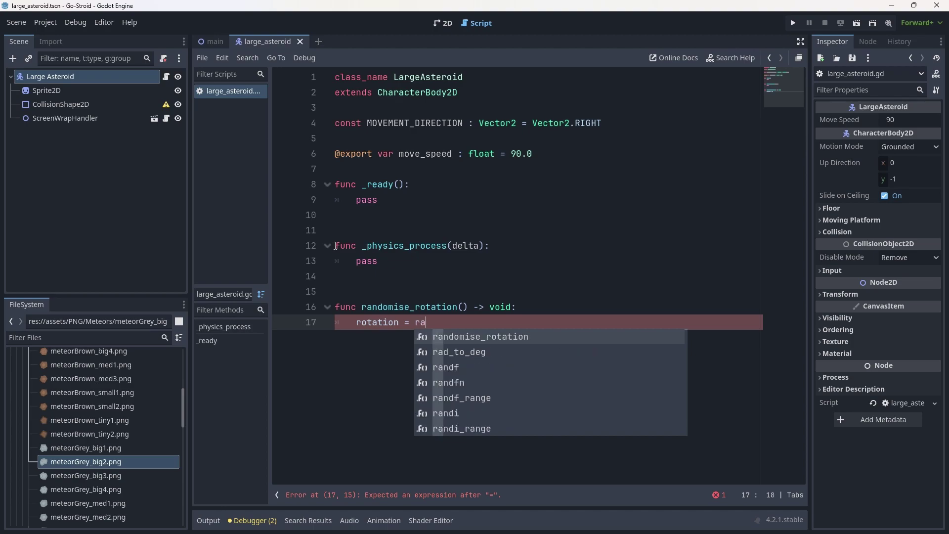
{"action": "type", "text": "ndf_rang"}
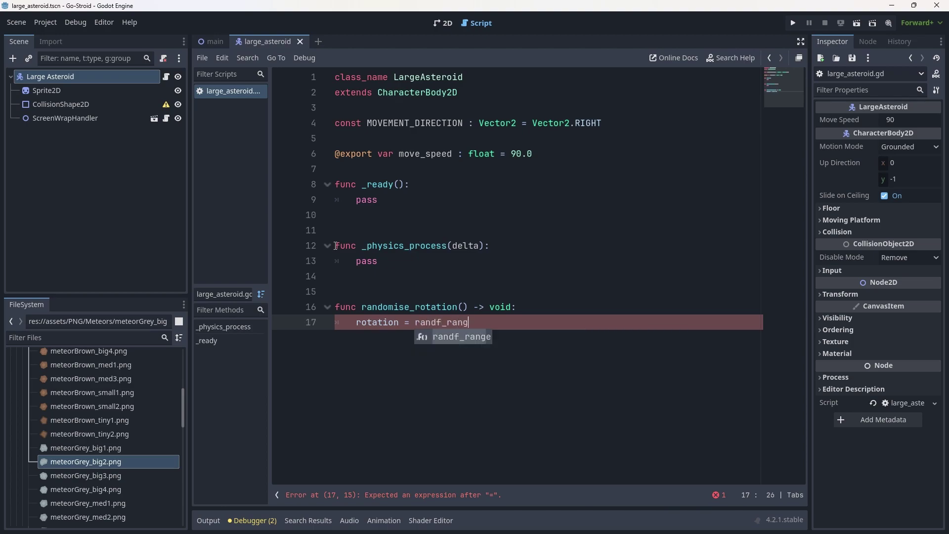
{"action": "type", "text": "e"}
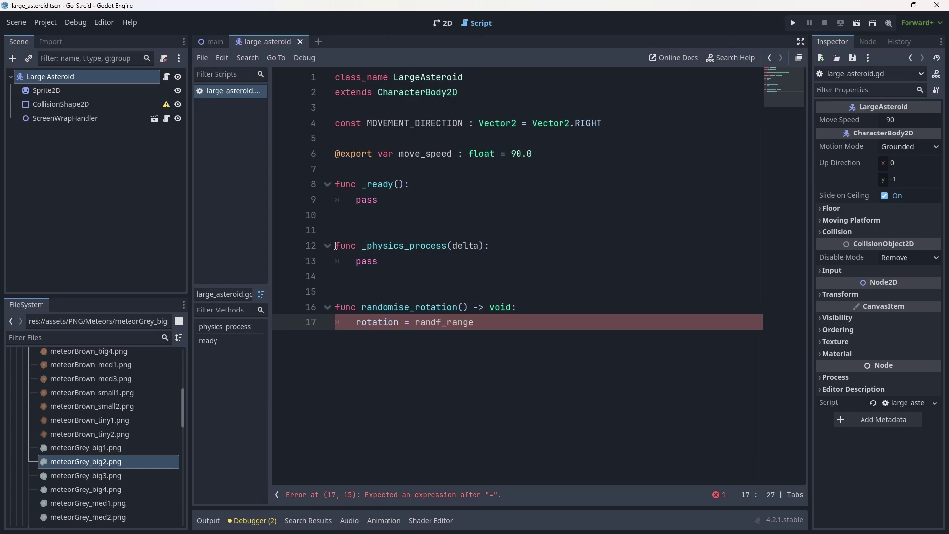
{"action": "type", "text": "("}
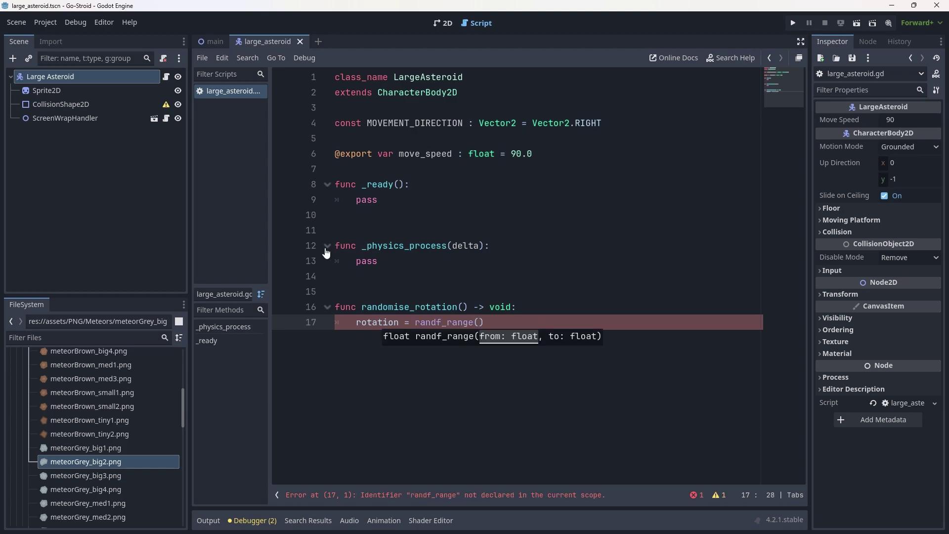
{"action": "type", "text": ")"}
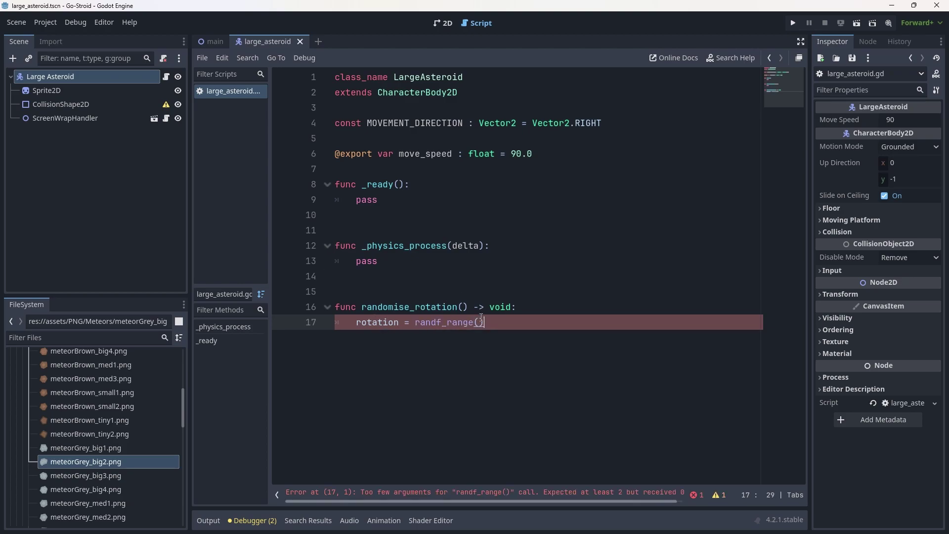
{"action": "left_click_drag", "start_coordinate": [486, 323], "coordinate": [417, 324]}
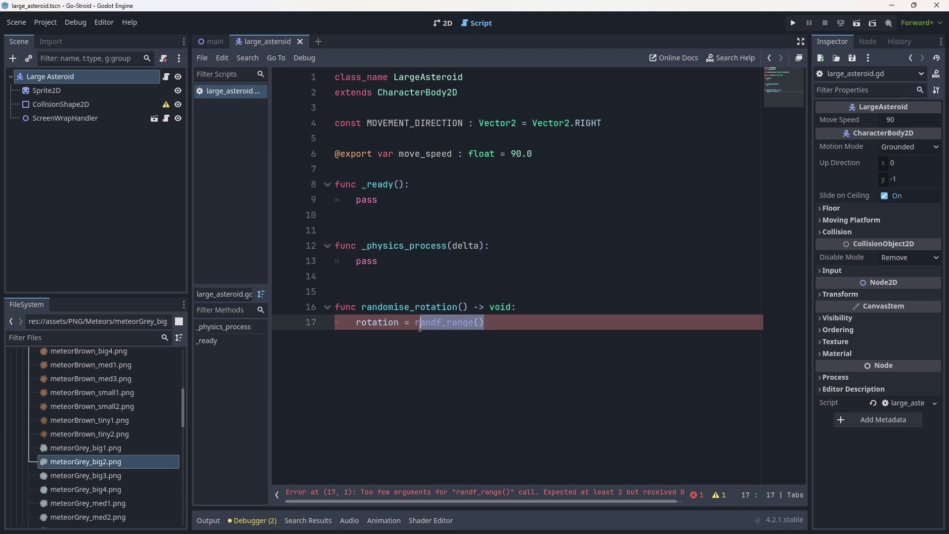
{"action": "left_click", "coordinate": [491, 324]}
{"action": "key", "text": "Left"}
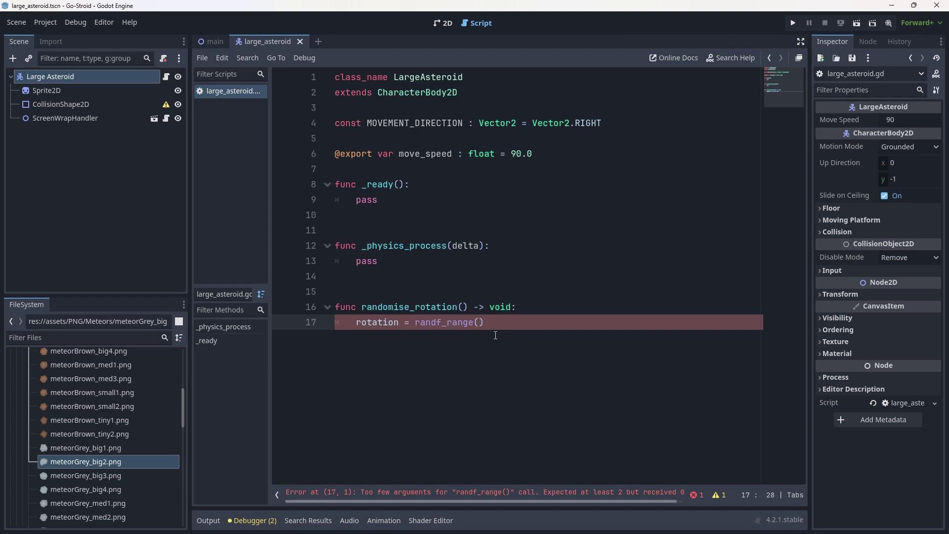
{"action": "type", "text": ","}
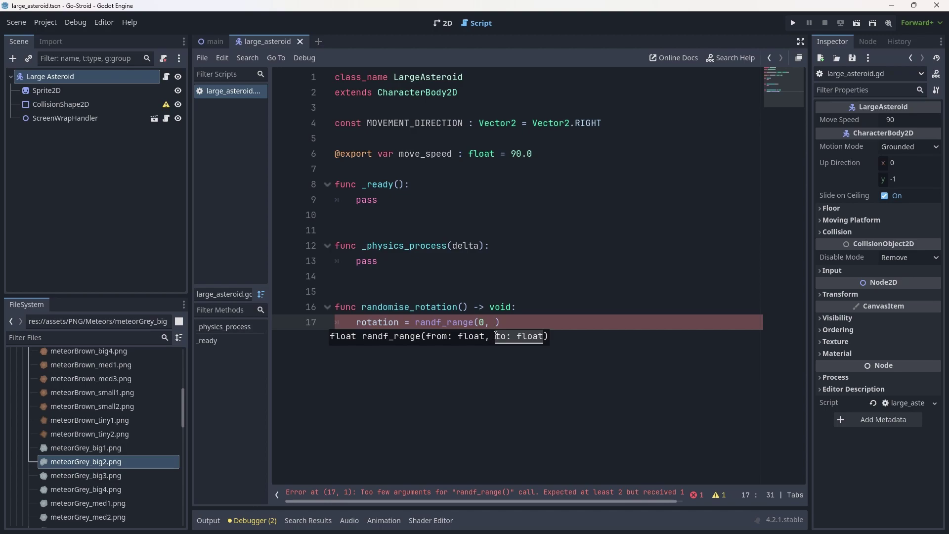
{"action": "type", "text": "TA"}
{"action": "type", "text": "U"}
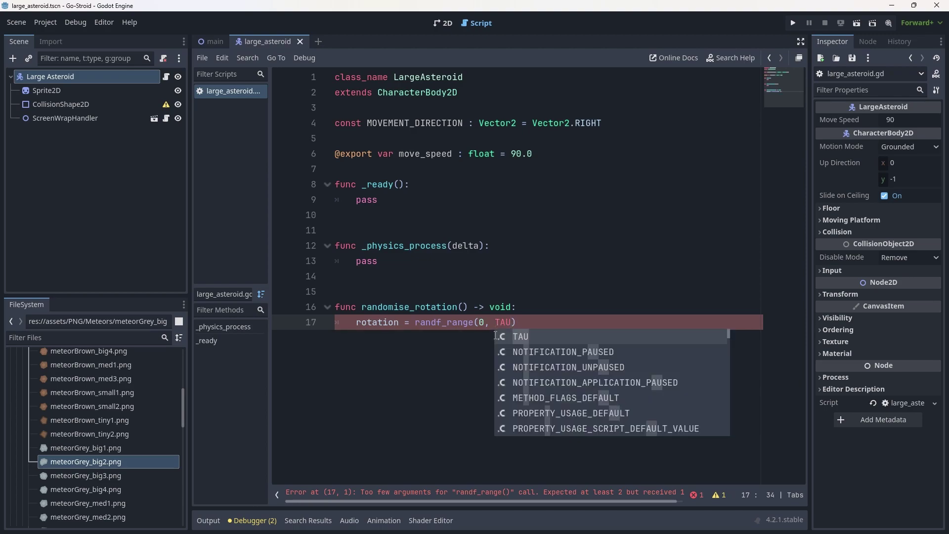
{"action": "left_click", "coordinate": [522, 292]}
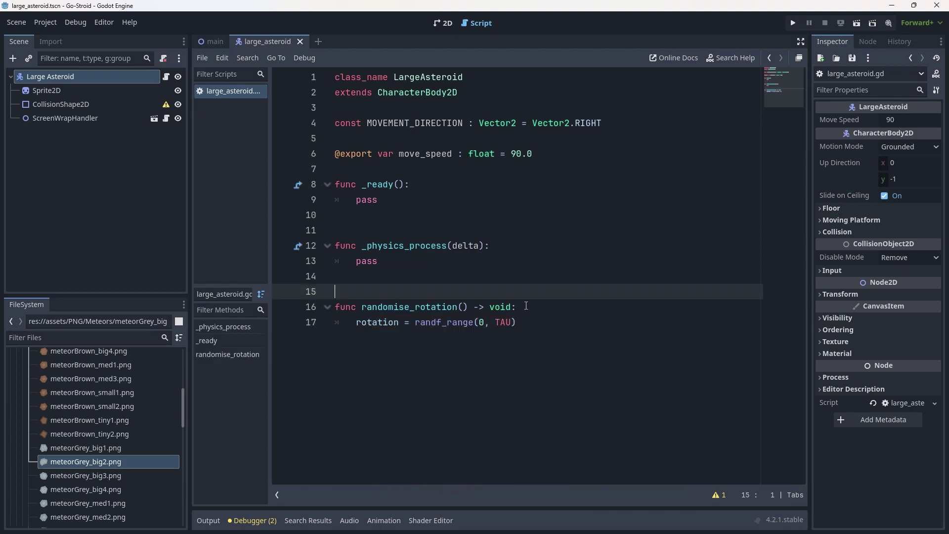
{"action": "left_click", "coordinate": [501, 322]}
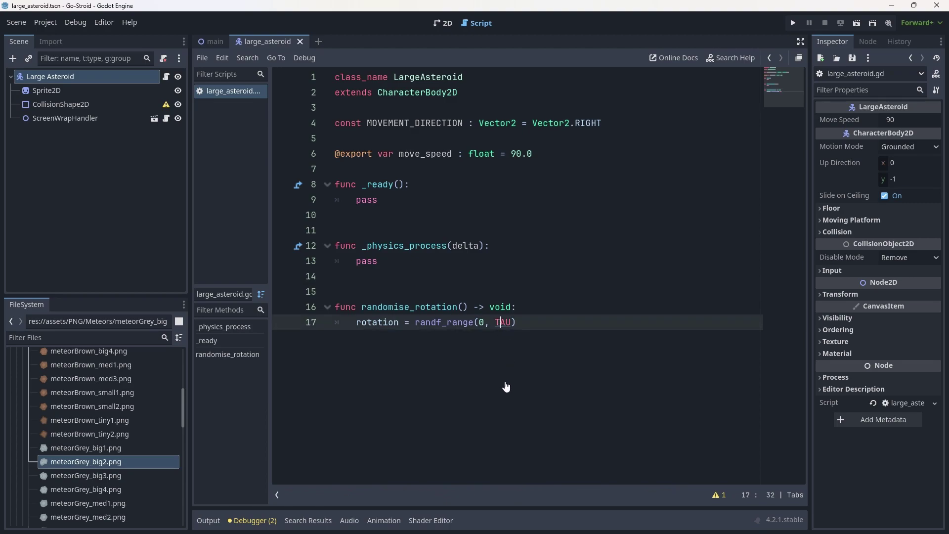
{"action": "key", "text": "alt+F1"}
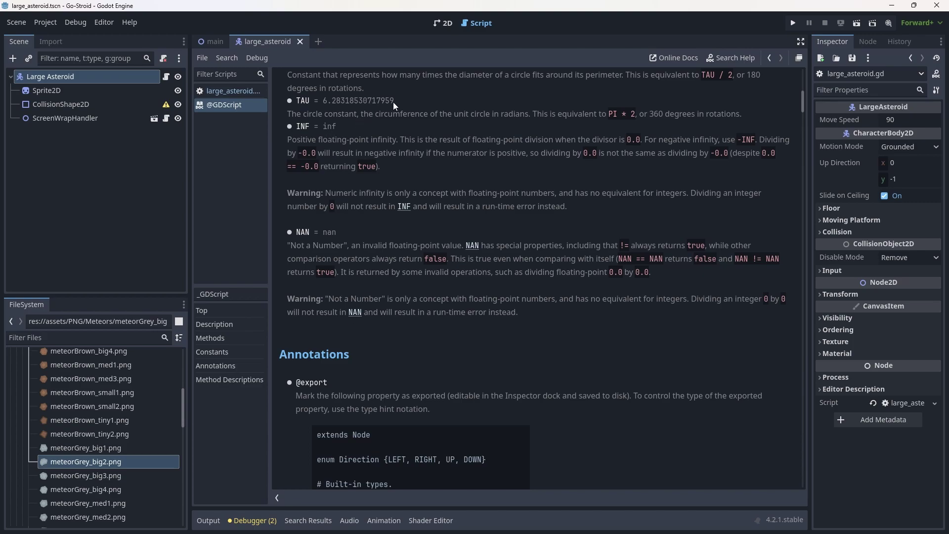
{"action": "scroll", "coordinate": [373, 113], "scroll_direction": "up", "scroll_amount": 2}
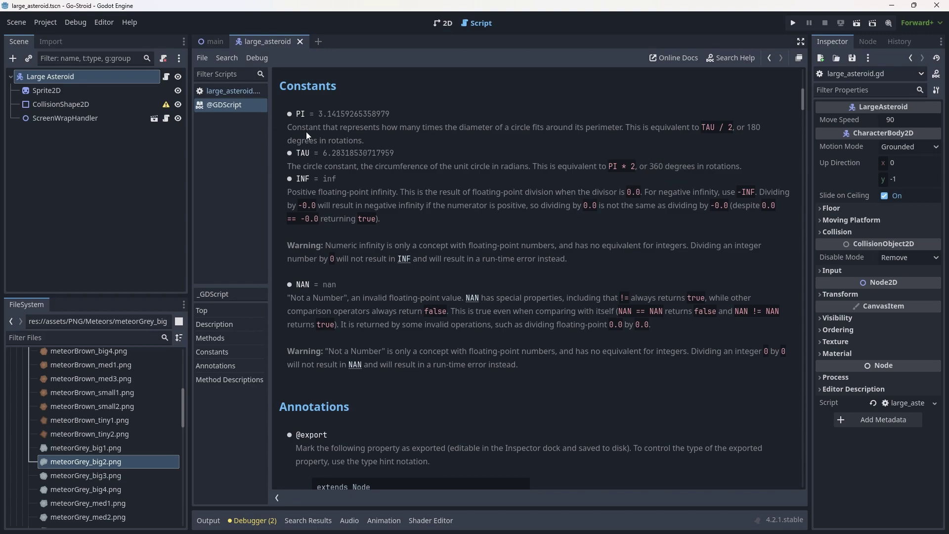
Declare func handle_movement() -> void on line 20 of large_asteroid.gd.
{"action": "left_click", "coordinate": [219, 89]}
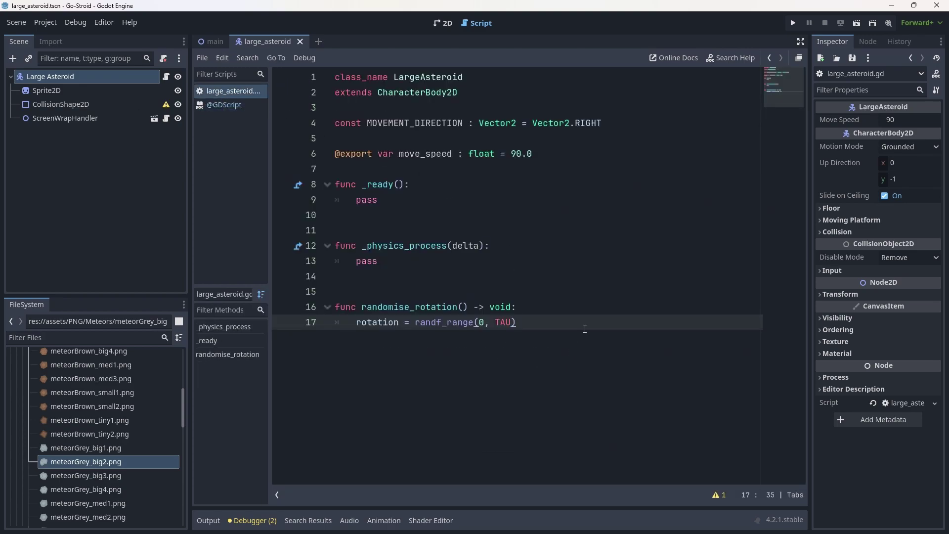
{"action": "key", "text": "Return"}
{"action": "key", "text": "Return"}
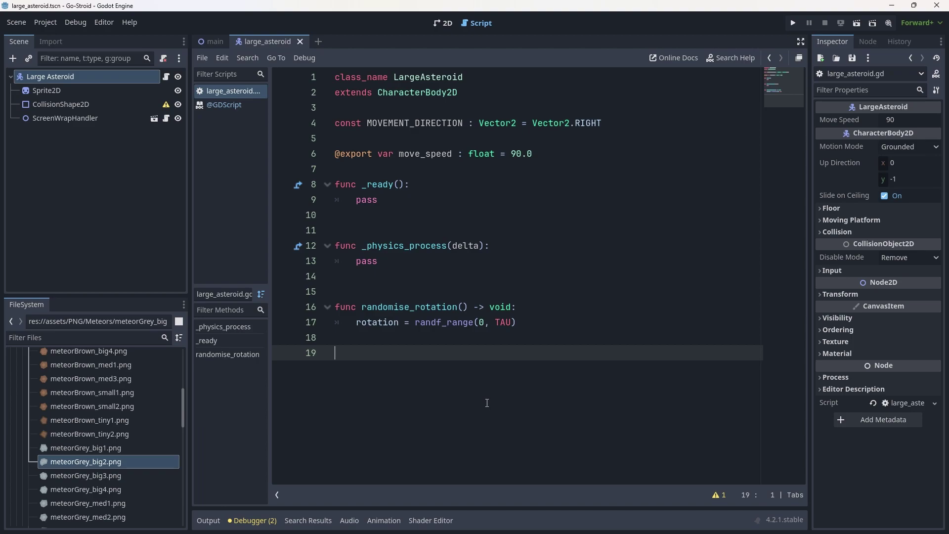
{"action": "type", "text": "func"}
{"action": "key", "text": "Up"}
{"action": "key", "text": "Down"}
{"action": "key", "text": "Return"}
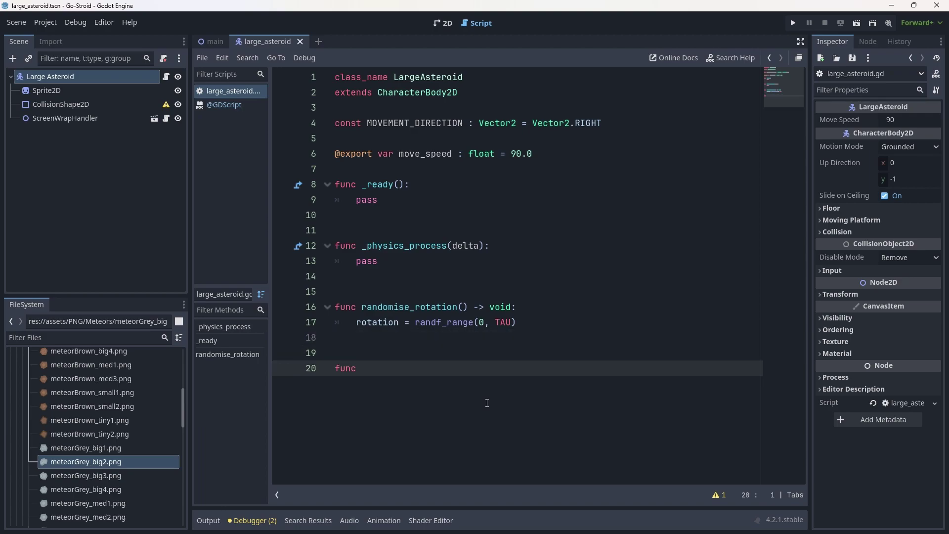
{"action": "key", "text": "Right"}
{"action": "key", "text": "Right"}
{"action": "key", "text": "Right"}
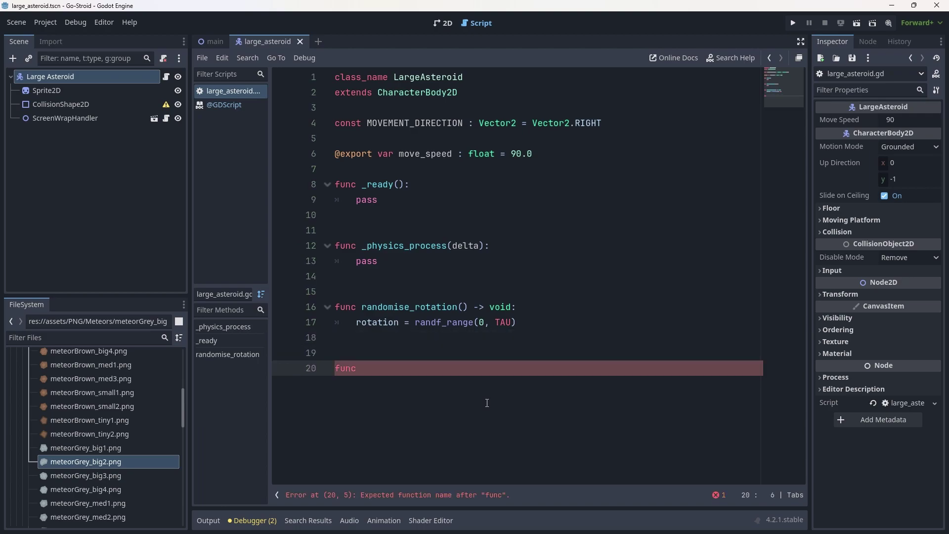
{"action": "type", "text": "handle_movem"}
{"action": "type", "text": "ent()"}
{"action": "type", "text": " -> void:"}
{"action": "key", "text": "Return"}
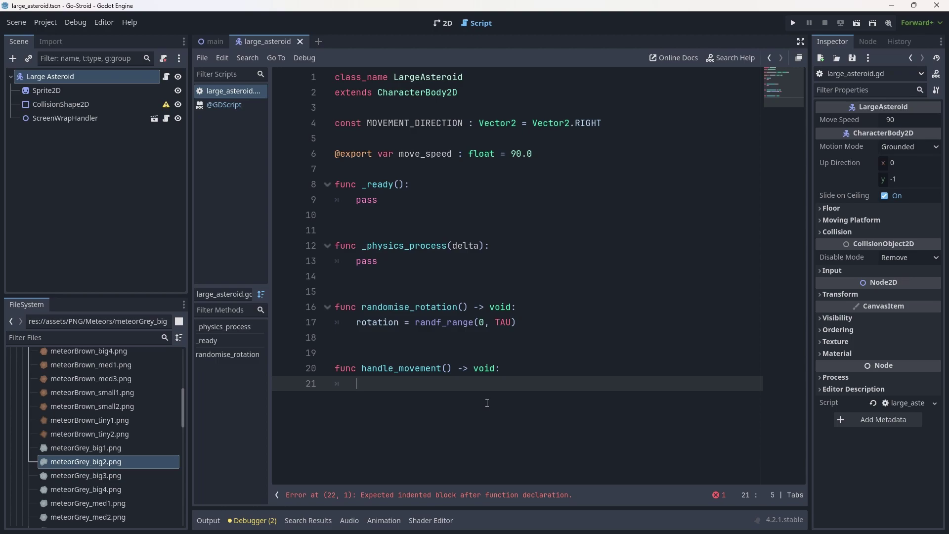
{"action": "type", "text": "glo"}
{"action": "type", "text": "bal"}
Write global_position += (MOVEMENT_DIRECTION * move_speed).rotated(rotation) on line 21.
{"action": "key", "text": "Return"}
{"action": "type", "text": "+="}
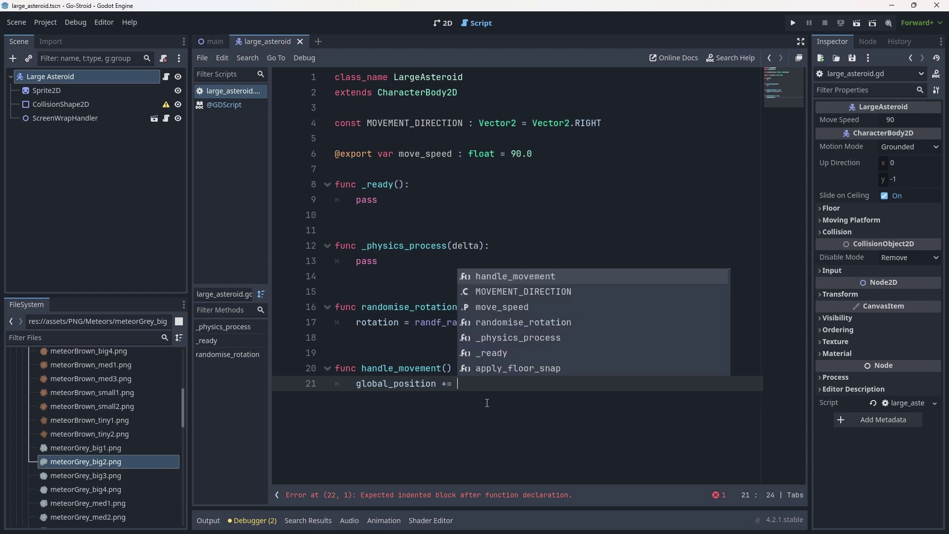
{"action": "type", "text": " move"}
{"action": "key", "text": "BackSpace"}
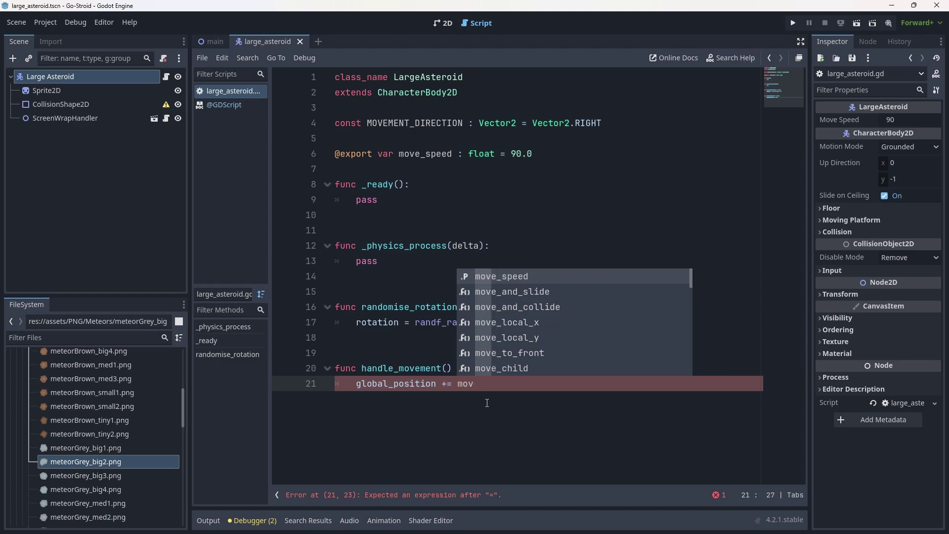
{"action": "key", "text": "BackSpace"}
{"action": "key", "text": "BackSpace"}
{"action": "key", "text": "BackSpace"}
{"action": "type", "text": "Mo"}
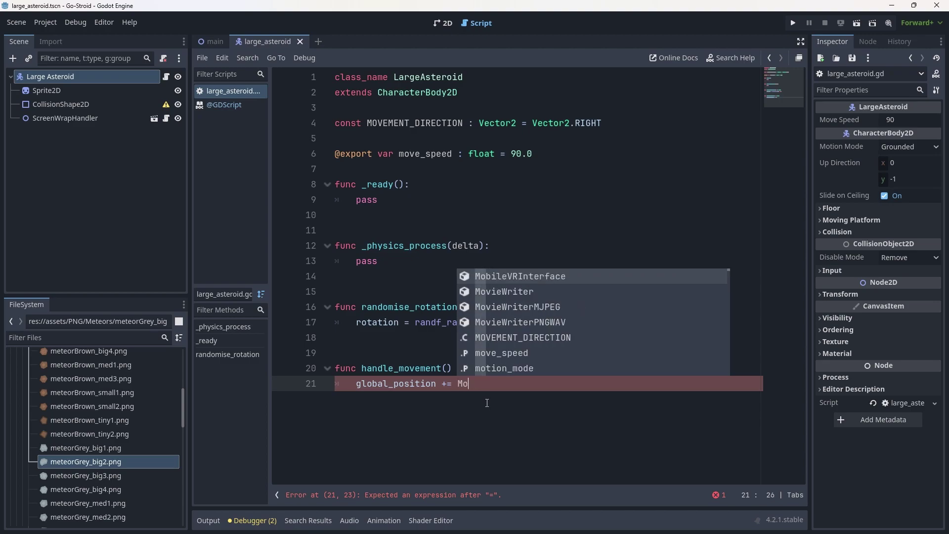
{"action": "type", "text": "v"}
{"action": "key", "text": "Return"}
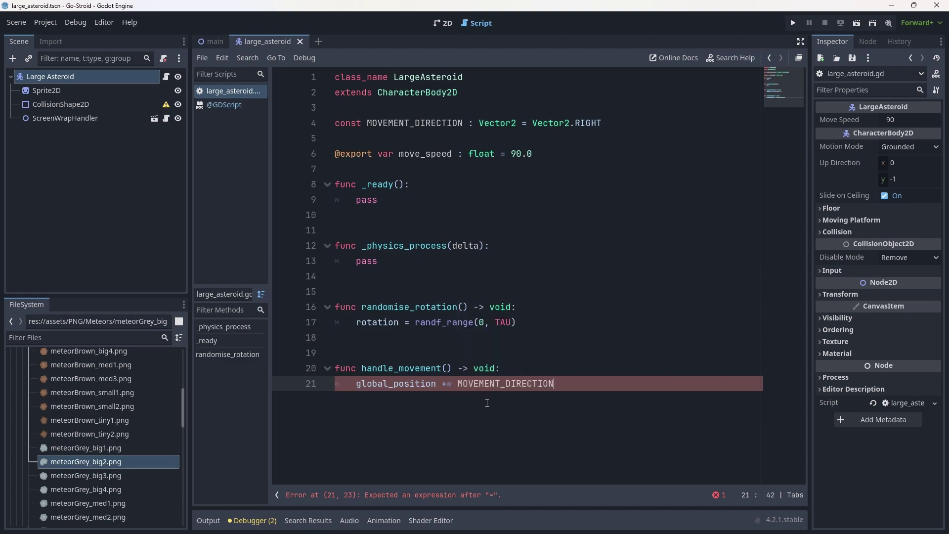
{"action": "type", "text": "* move"}
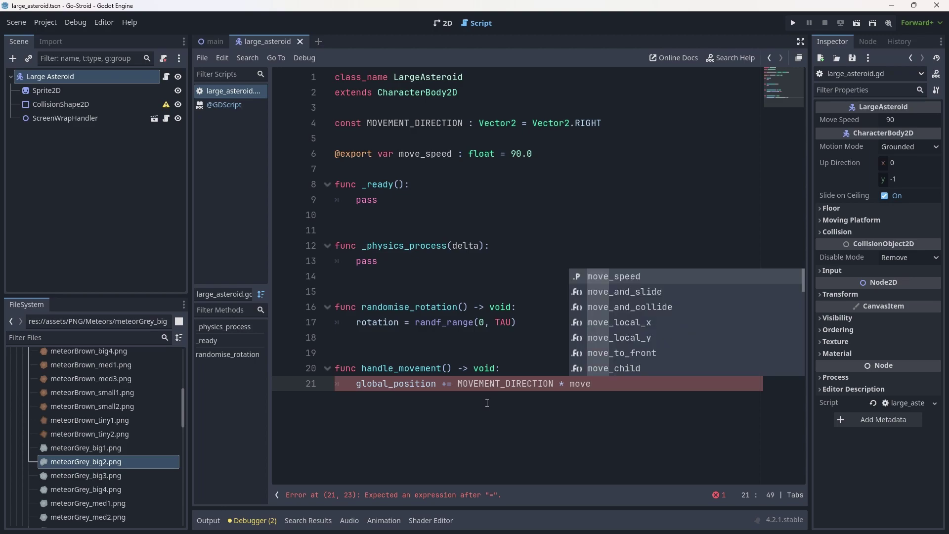
{"action": "key", "text": "Return"}
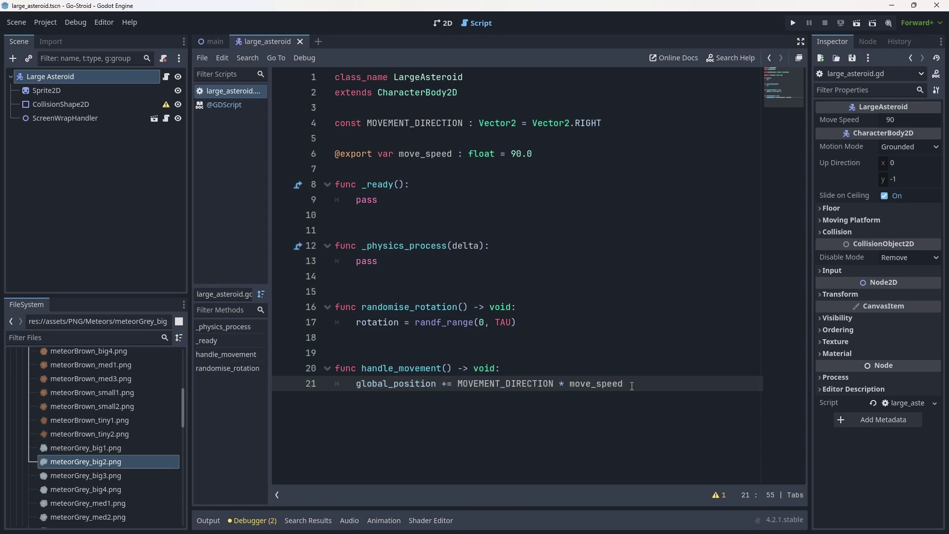
{"action": "left_click_drag", "start_coordinate": [634, 383], "coordinate": [456, 384]}
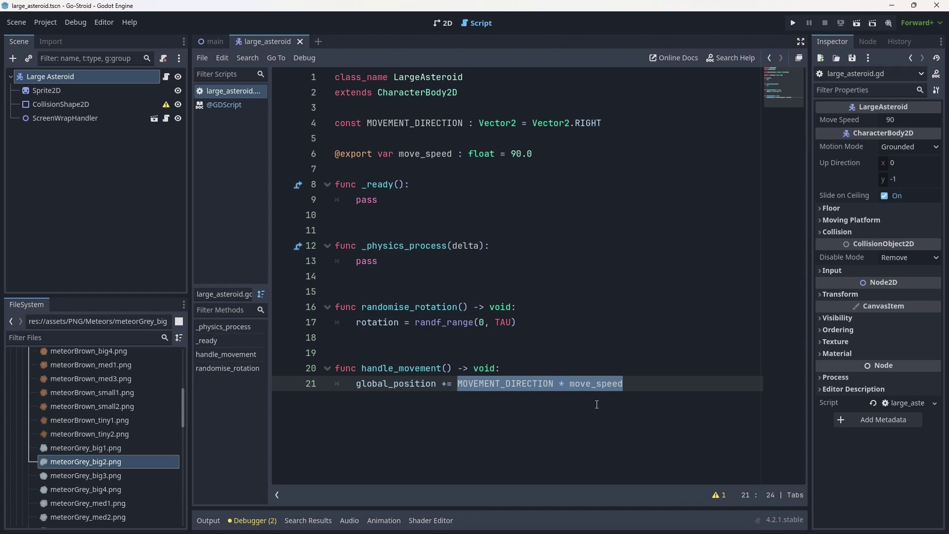
{"action": "type", "text": "("}
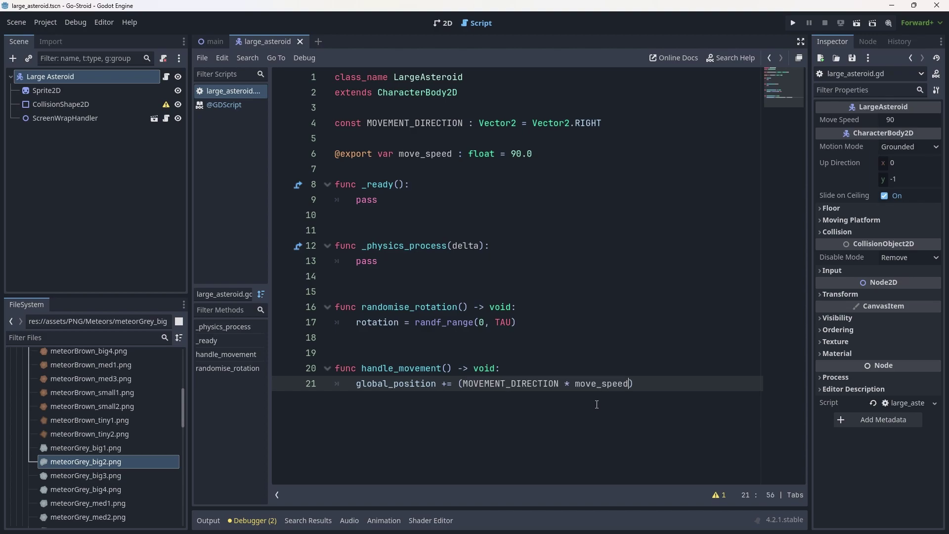
{"action": "key", "text": "Right"}
{"action": "type", "text": ".rota"}
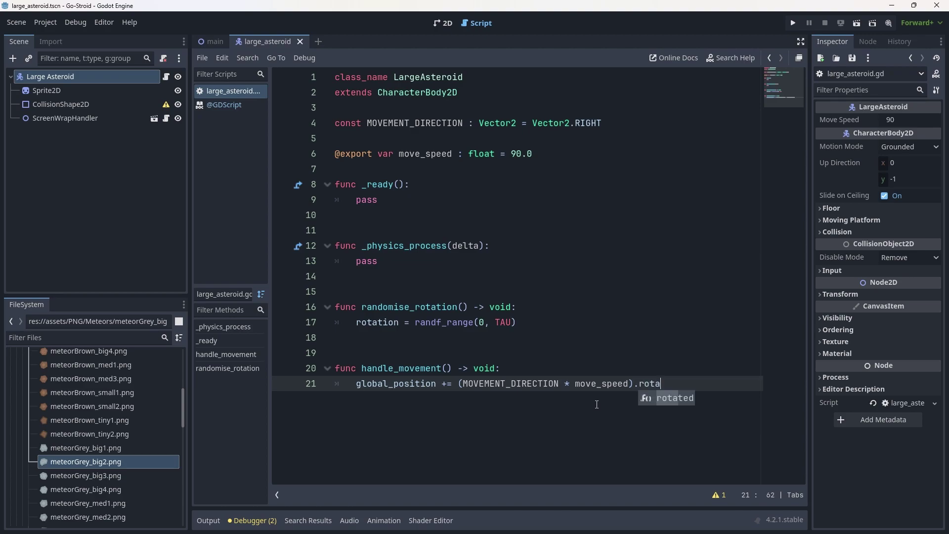
{"action": "key", "text": "Return"}
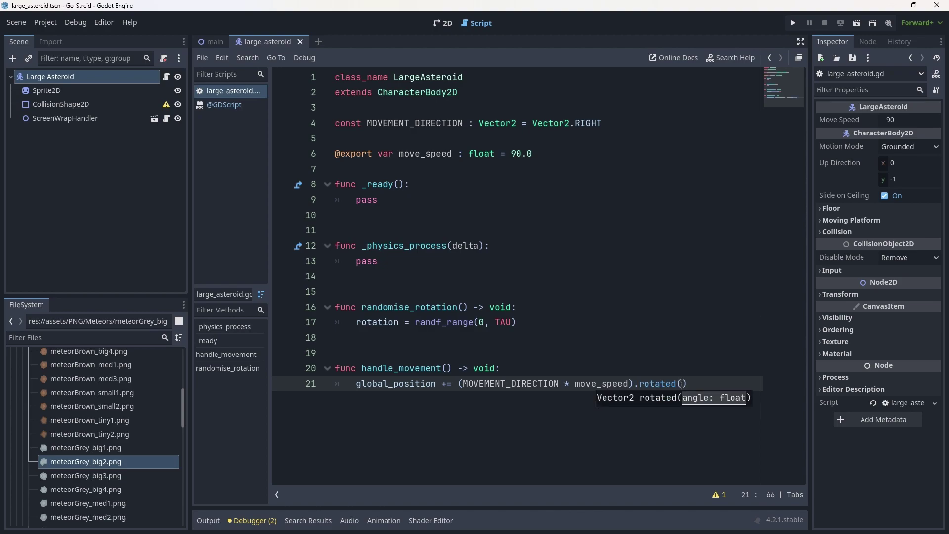
{"action": "type", "text": "rotai"}
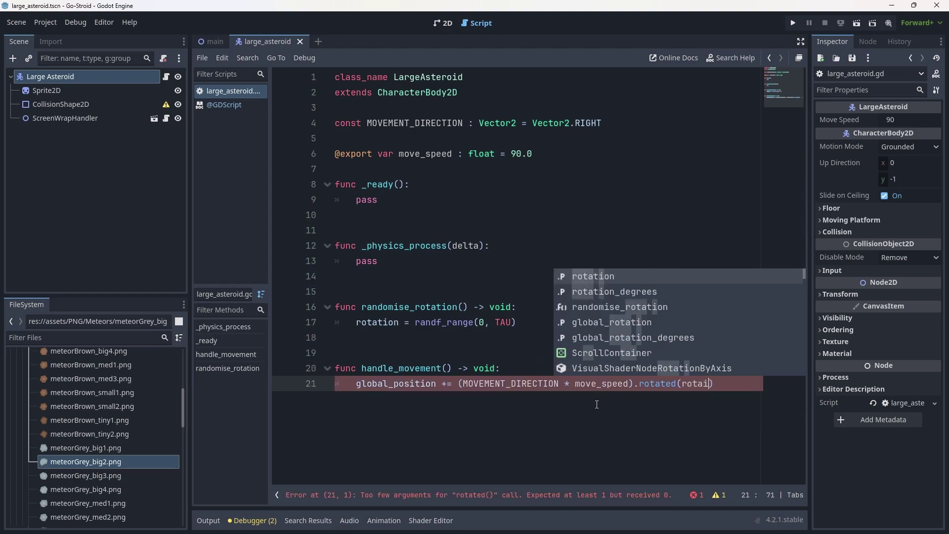
{"action": "key", "text": "Return"}
{"action": "key", "text": "Right"}
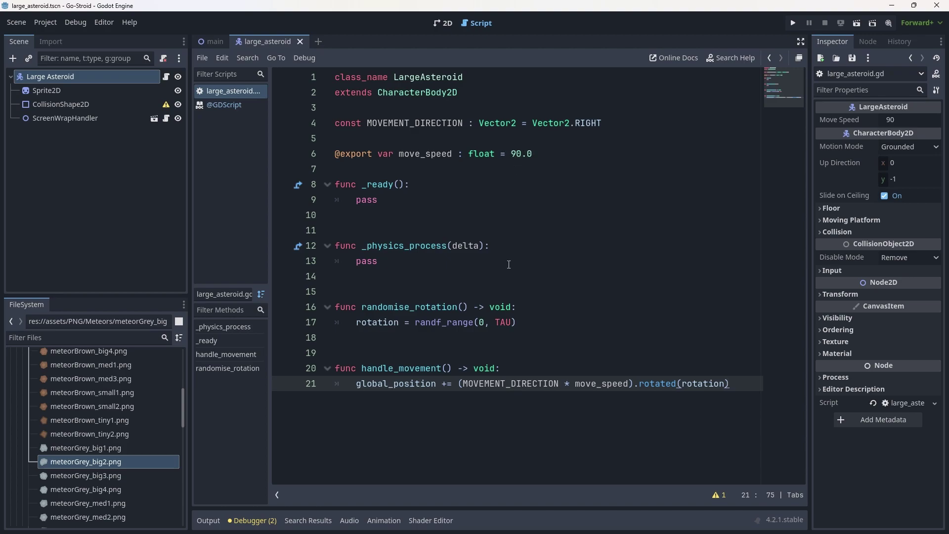
Replace pass in _ready with a randomise_rotation() call.
{"action": "left_click", "coordinate": [464, 275]}
{"action": "left_click", "coordinate": [488, 257]}
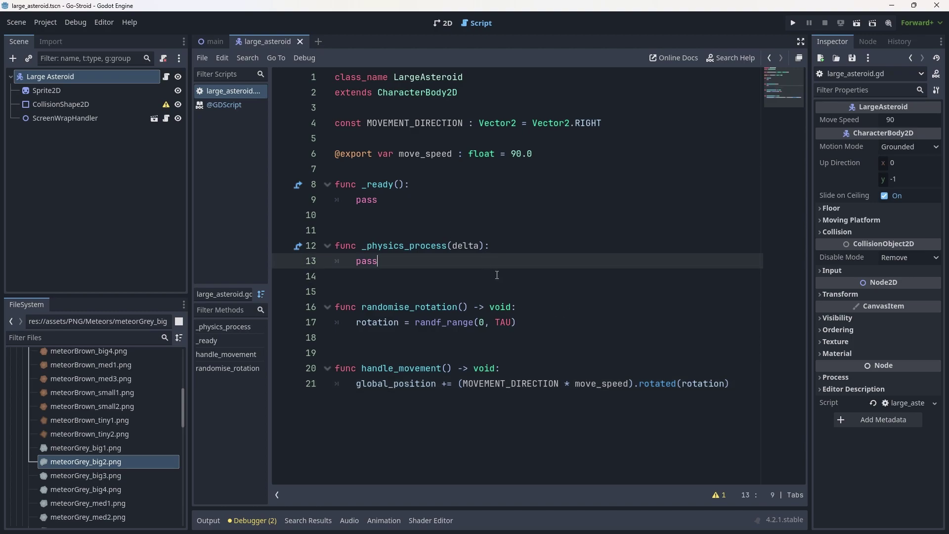
{"action": "double_click", "coordinate": [366, 199]}
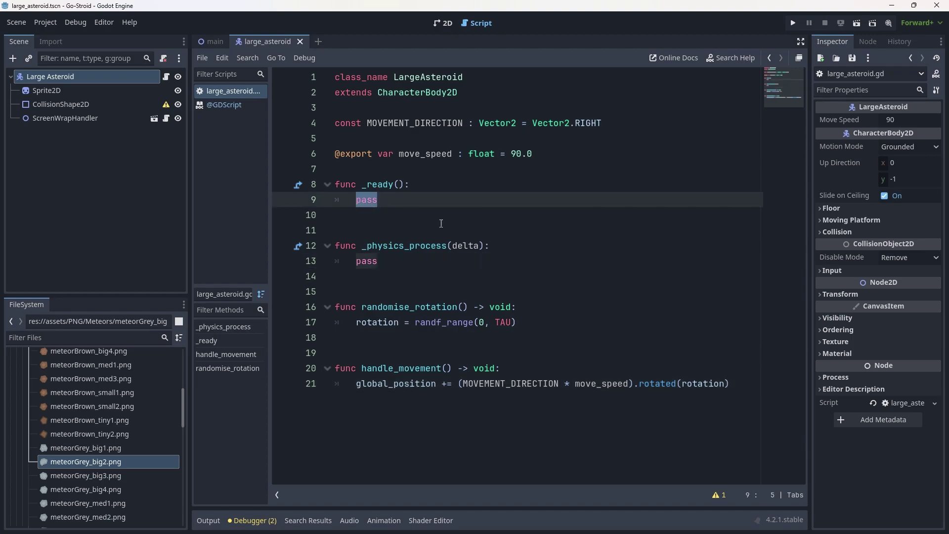
{"action": "type", "text": "rando"}
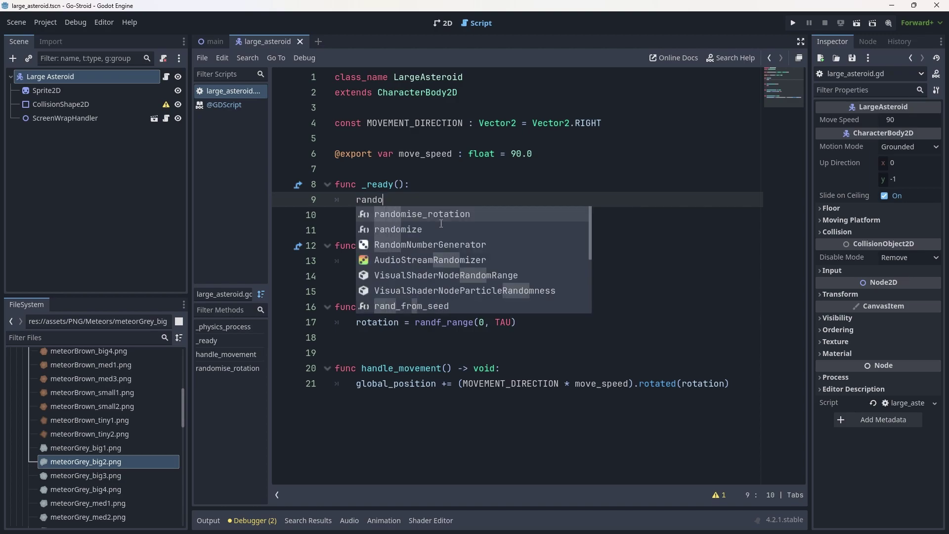
{"action": "key", "text": "Return"}
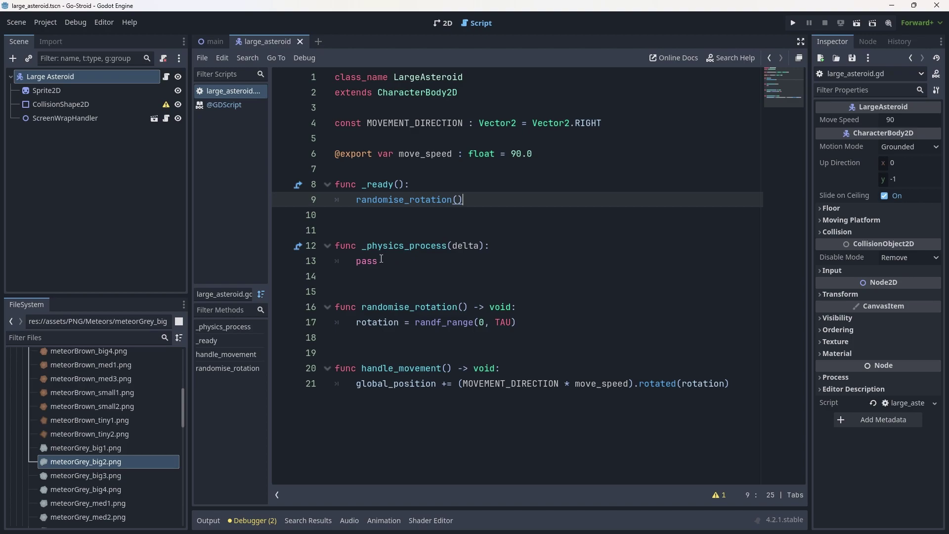
Replace pass in _physics_process with handle_movement() followed by move_and_slide().
{"action": "left_click_drag", "start_coordinate": [378, 260], "coordinate": [356, 261]}
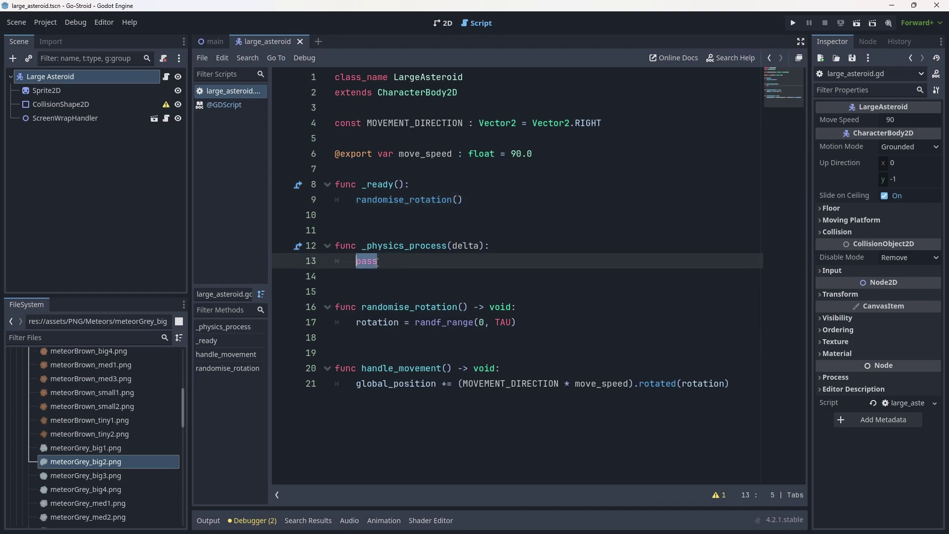
{"action": "type", "text": "han"}
{"action": "key", "text": "Return"}
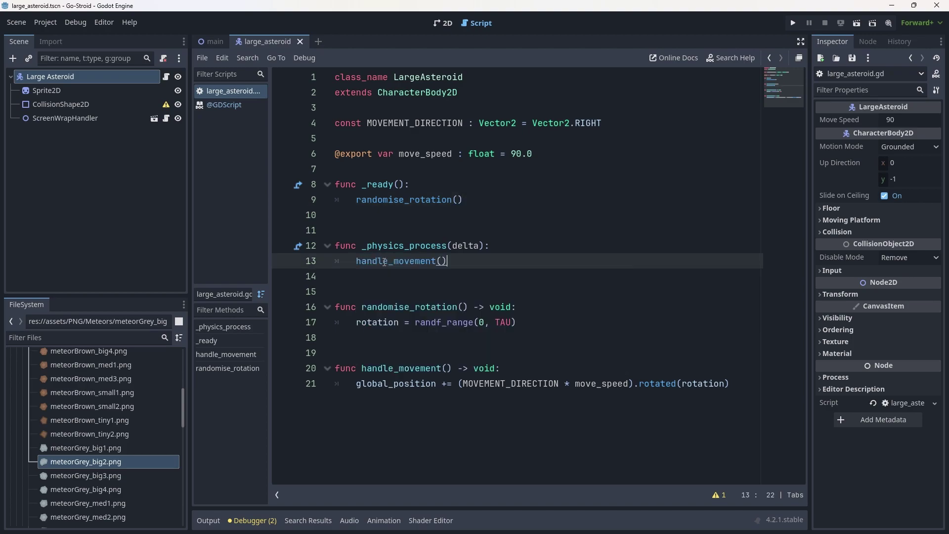
{"action": "key", "text": "Return"}
{"action": "type", "text": "mov"}
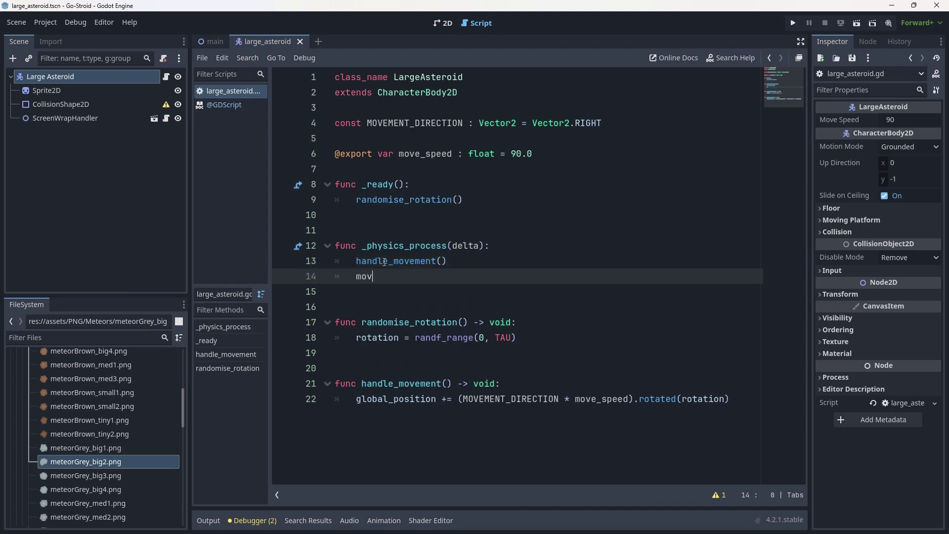
{"action": "type", "text": "e"}
{"action": "key", "text": "Return"}
Highlight the move_and_slide() line and show CharacterBody2D as a documentation link.
{"action": "left_click_drag", "start_coordinate": [442, 276], "coordinate": [356, 275]}
{"action": "left_click", "coordinate": [357, 276]}
{"action": "left_click", "coordinate": [466, 278]}
{"action": "left_click_drag", "start_coordinate": [492, 283], "coordinate": [356, 277]}
{"action": "left_click", "coordinate": [513, 275]}
{"action": "left_click", "coordinate": [354, 276]}
{"action": "key", "text": "shift+End"}
{"action": "key", "text": "Right"}
{"action": "key", "text": "ctrl"}
Instance large_asteroid.tscn under Entity_Container and place it above-left of the ship.
{"action": "left_click", "coordinate": [209, 41]}
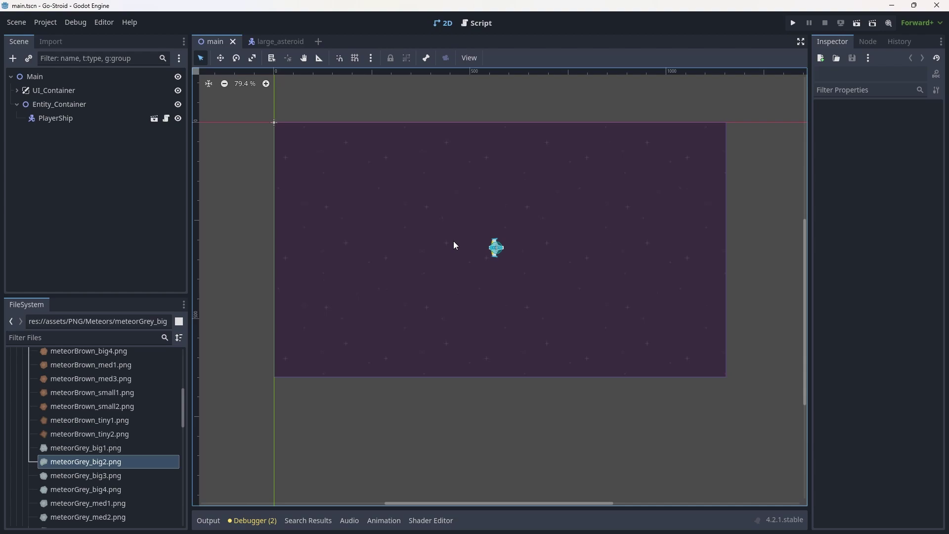
{"action": "left_click", "coordinate": [78, 108]}
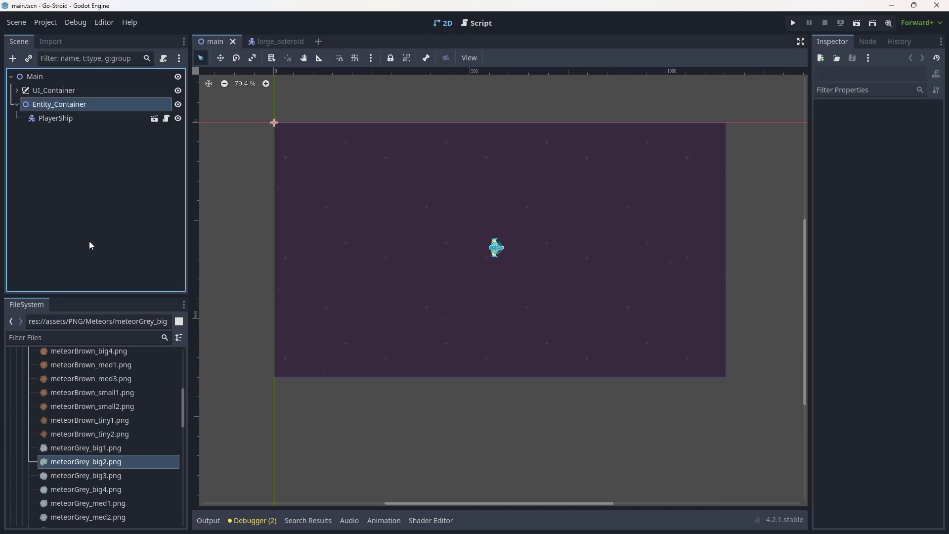
{"action": "key", "text": "ctrl+shift+a"}
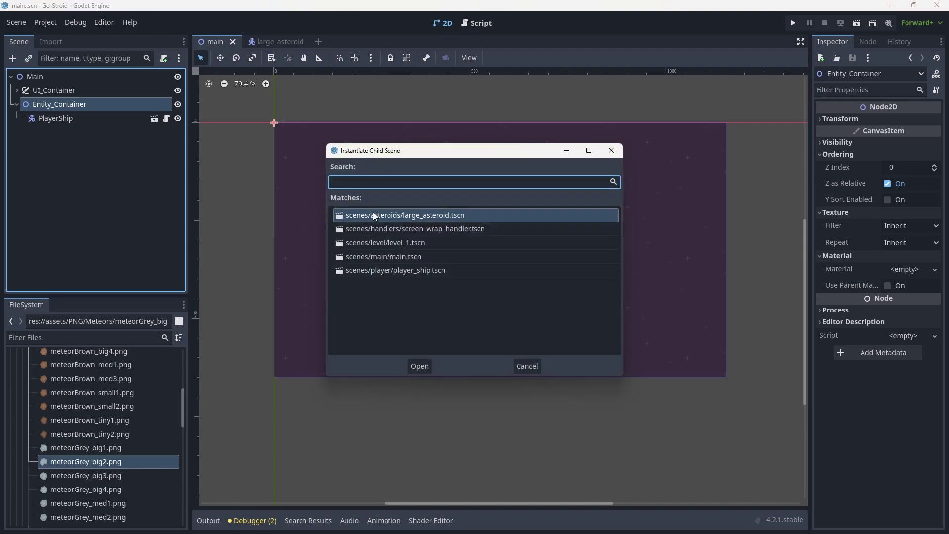
{"action": "key", "text": "Escape"}
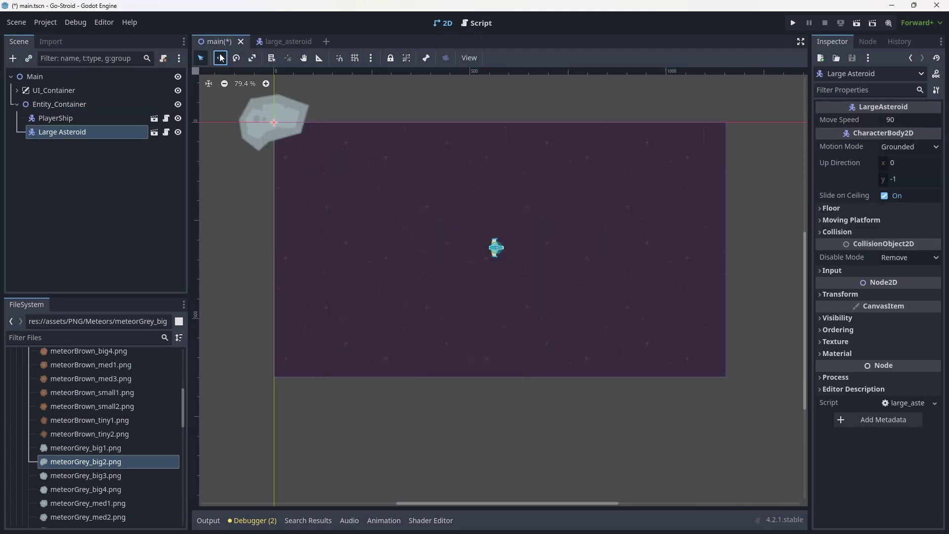
{"action": "key", "text": "w"}
{"action": "left_click_drag", "start_coordinate": [233, 131], "coordinate": [394, 210]}
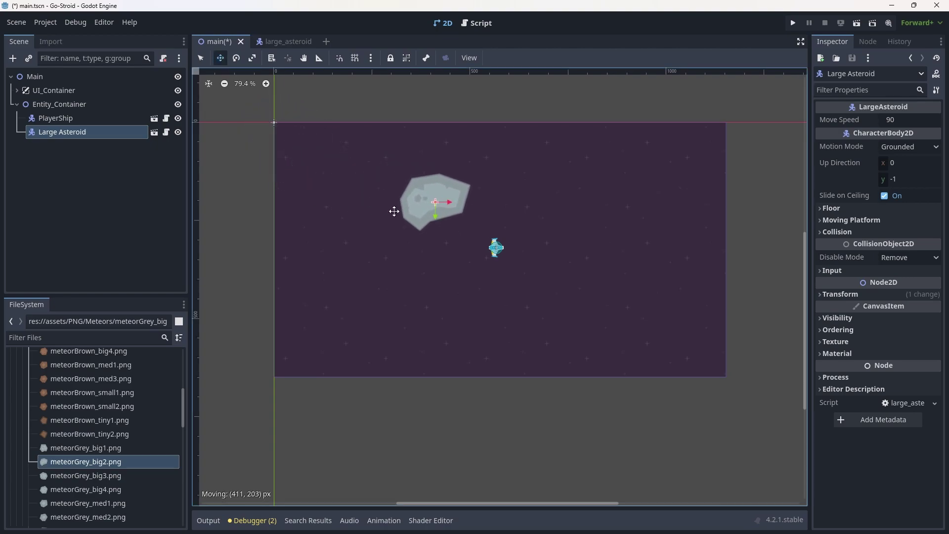
Run the game, then lower the asteroid's Move Speed from 90 to 10 and rerun.
{"action": "left_click", "coordinate": [793, 23]}
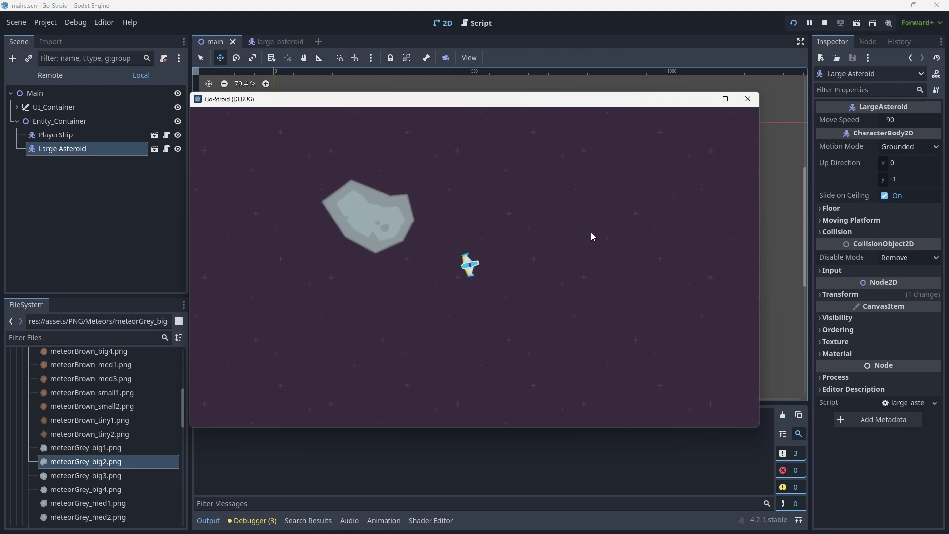
{"action": "left_click", "coordinate": [747, 98]}
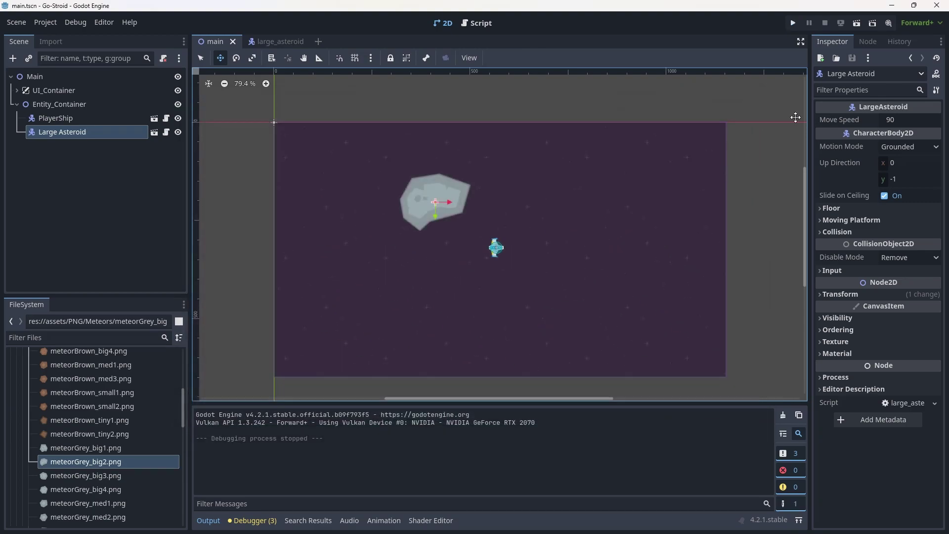
{"action": "left_click", "coordinate": [898, 123]}
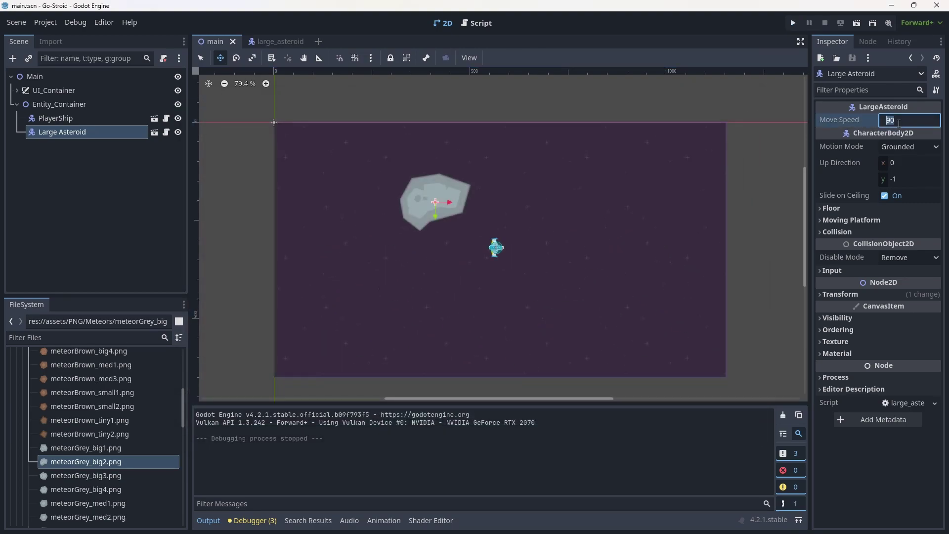
{"action": "type", "text": "10"}
{"action": "key", "text": "Return"}
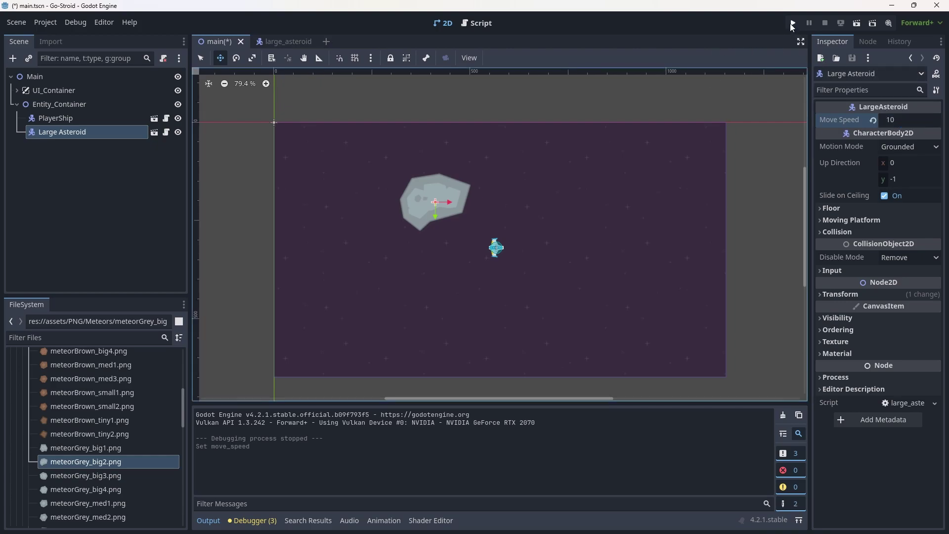
{"action": "left_click", "coordinate": [792, 24]}
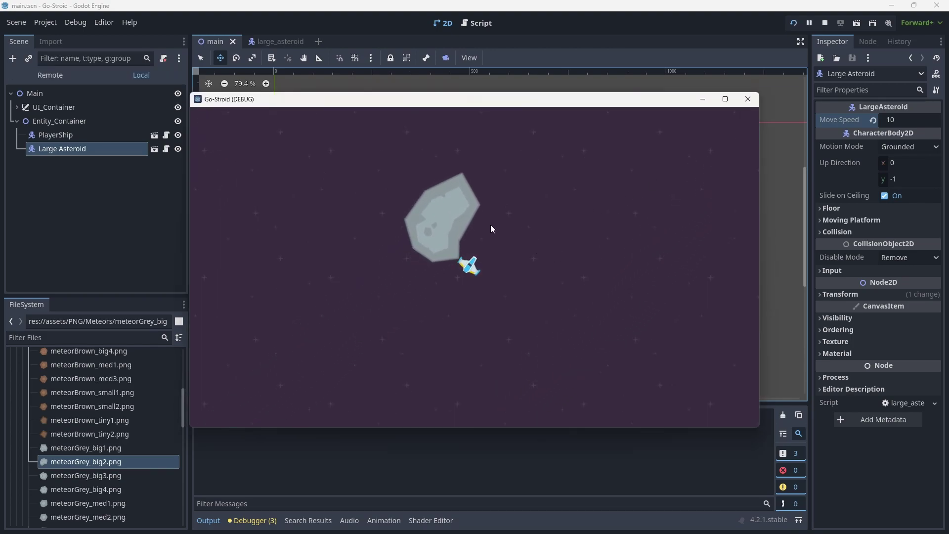
Set the asteroid's Move Speed to 5 and run the game.
{"action": "left_click", "coordinate": [747, 99]}
{"action": "left_click", "coordinate": [915, 119]}
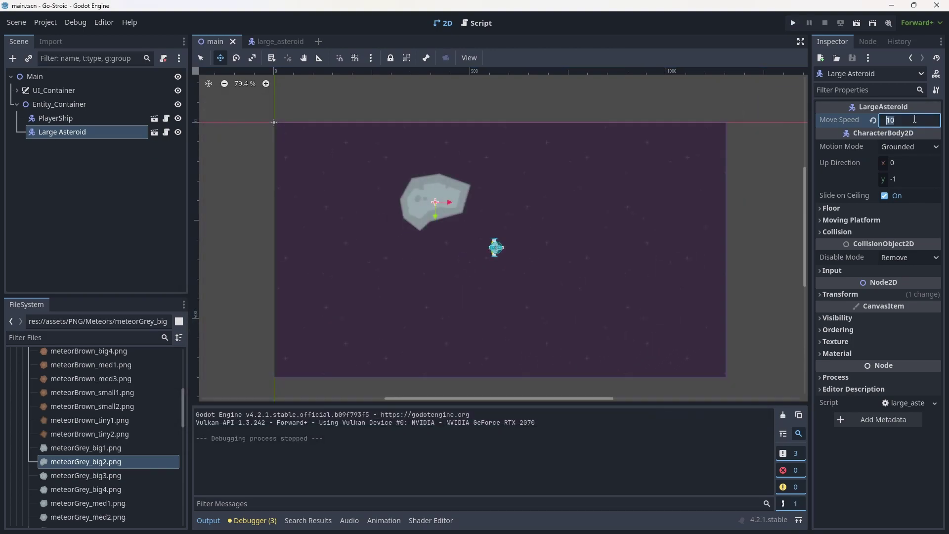
{"action": "type", "text": "5"}
{"action": "key", "text": "Return"}
{"action": "key", "text": "F5"}
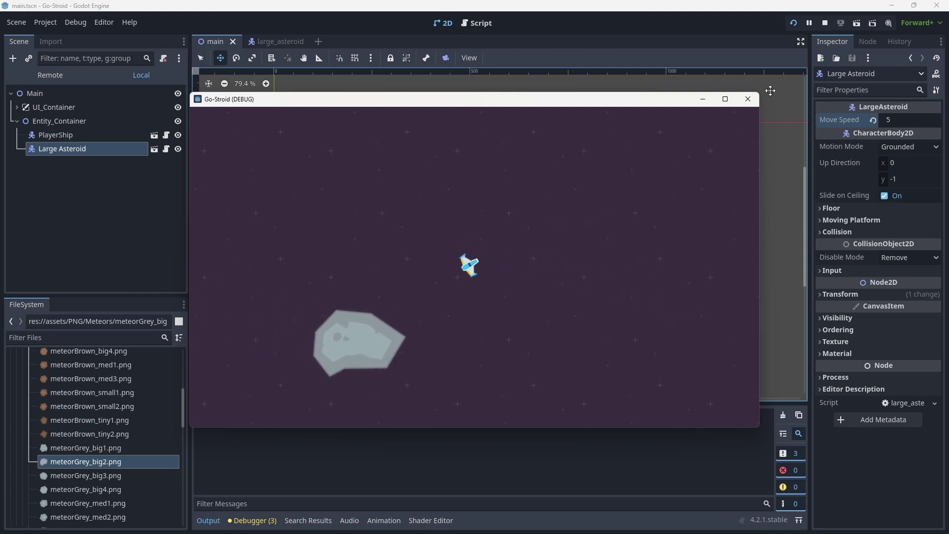
Set Move Speed to 3, run the game and fly the ship around the asteroid.
{"action": "left_click", "coordinate": [747, 99]}
{"action": "left_click", "coordinate": [902, 120]}
{"action": "type", "text": "3"}
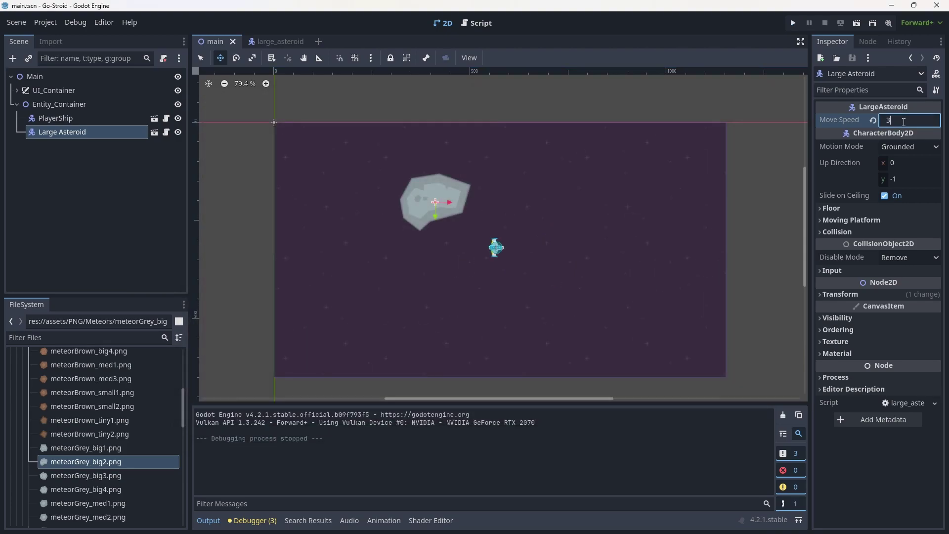
{"action": "left_click", "coordinate": [793, 23]}
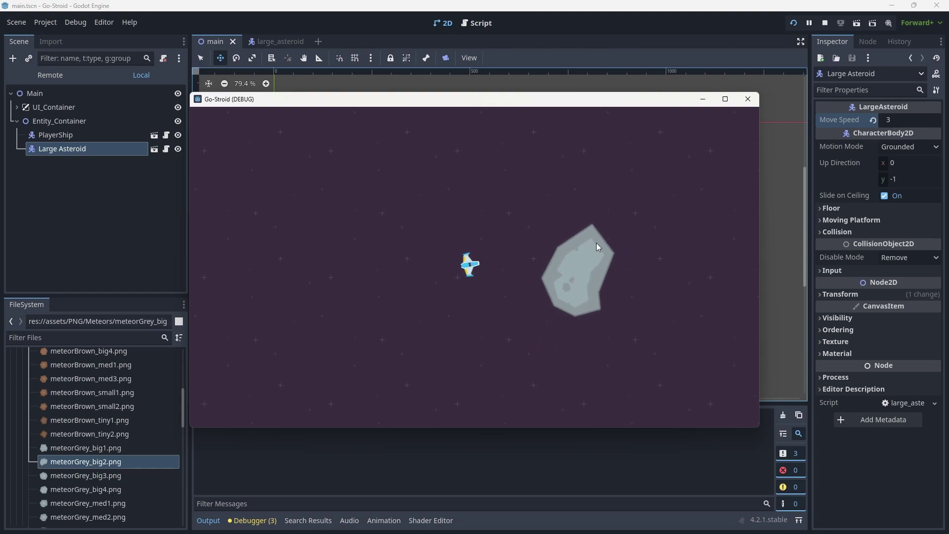
{"action": "key", "text": "d"}
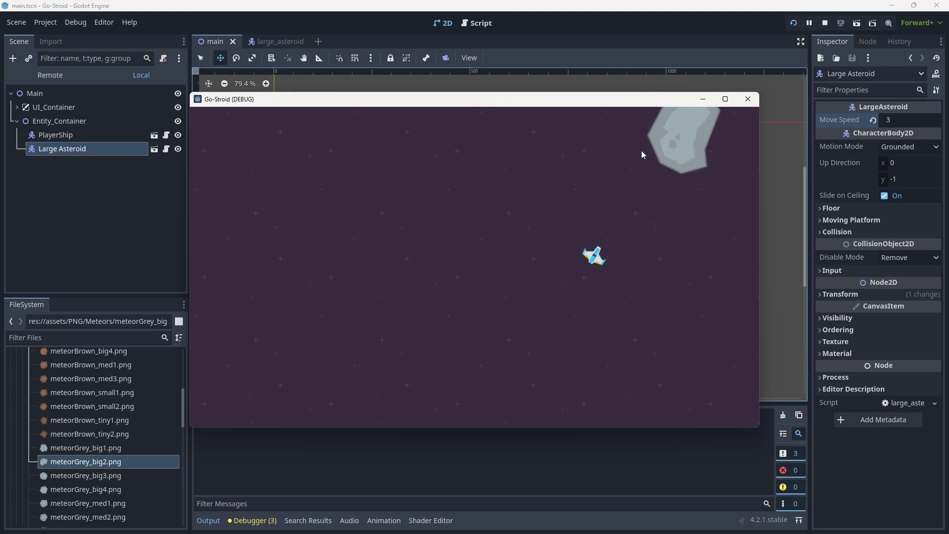
{"action": "key", "text": "w"}
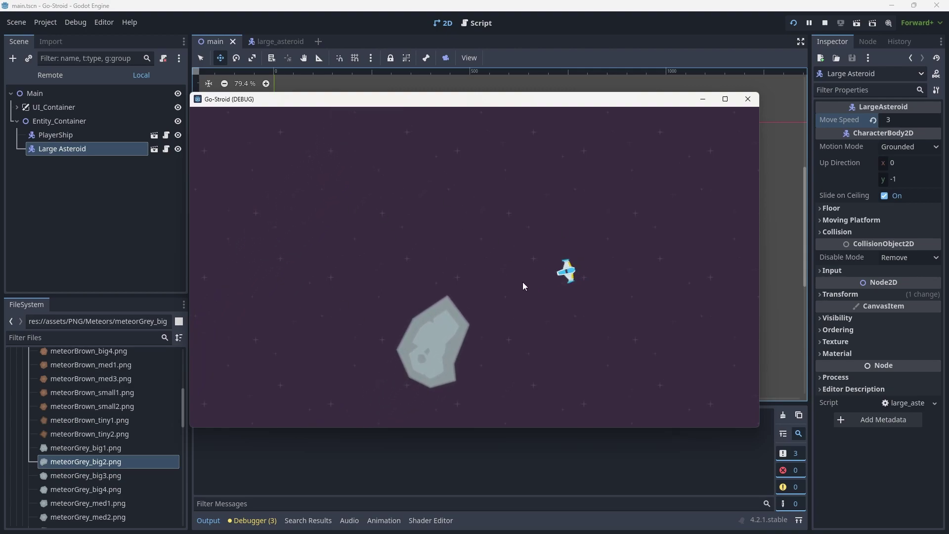
{"action": "key", "text": "w"}
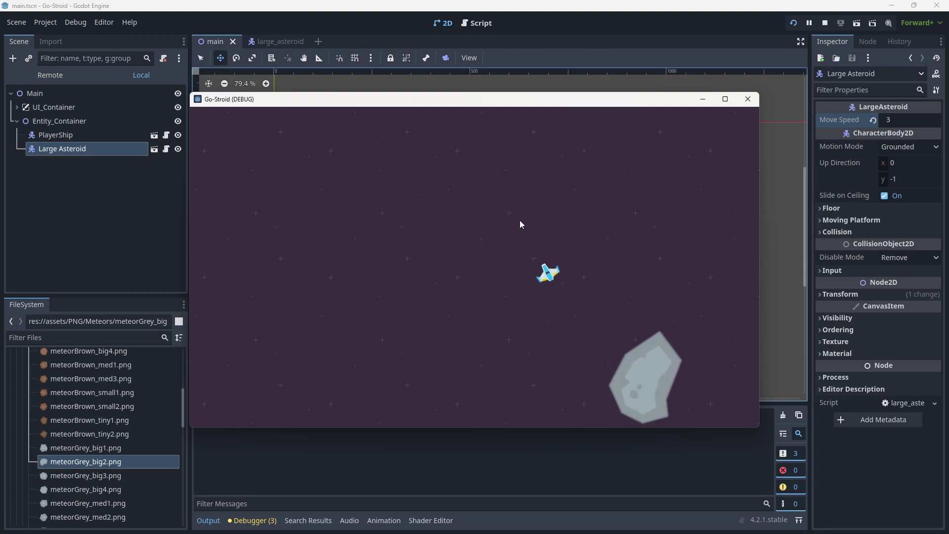
{"action": "key", "text": "w"}
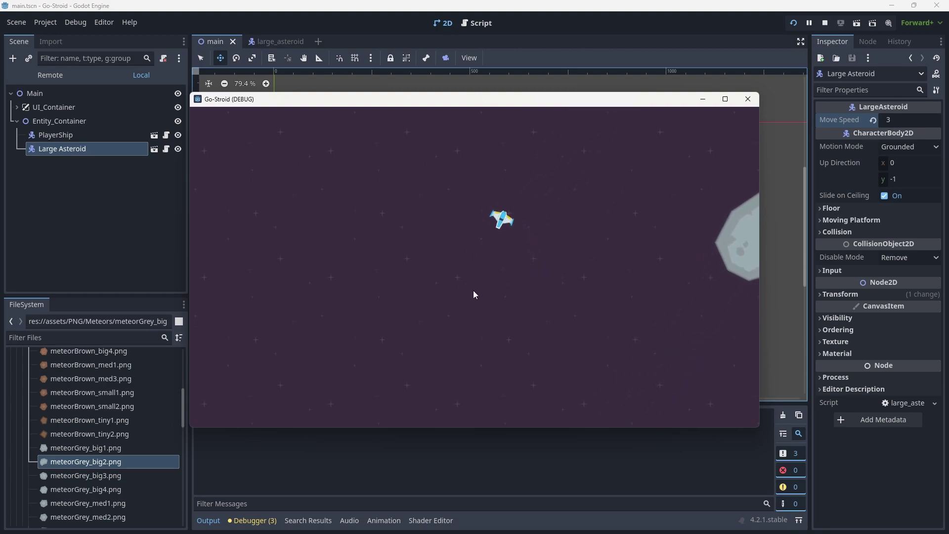
{"action": "key", "text": "w"}
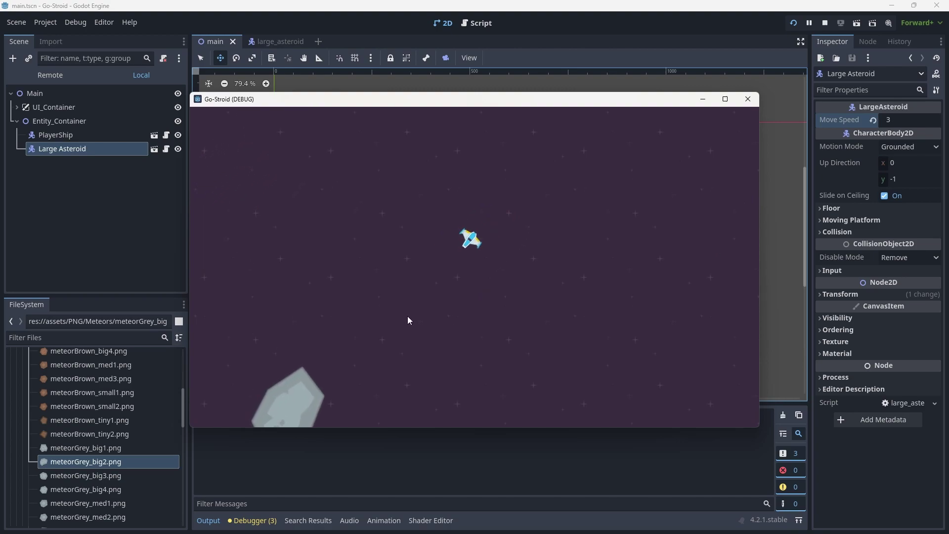